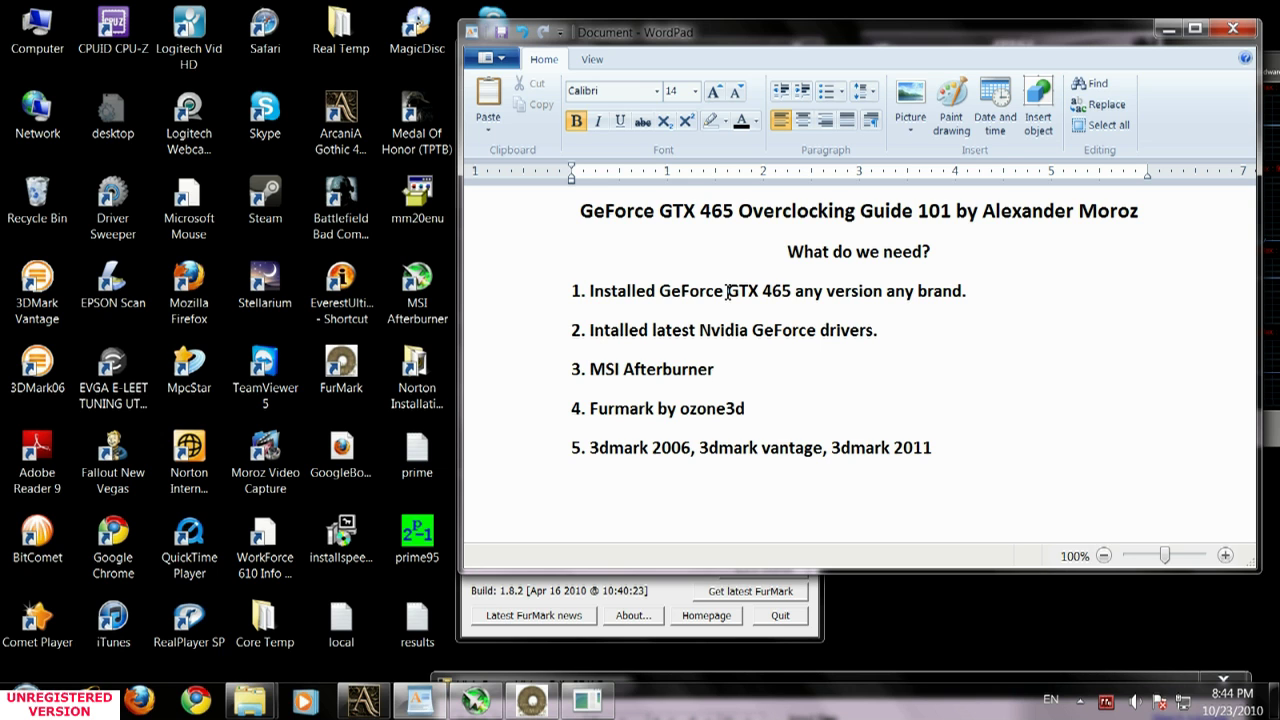
- Quit FurMark, switch to Firefox and search the web for "geforce drivers"
{"action": "left_click", "coordinate": [786, 623]}
{"action": "left_click", "coordinate": [786, 622]}
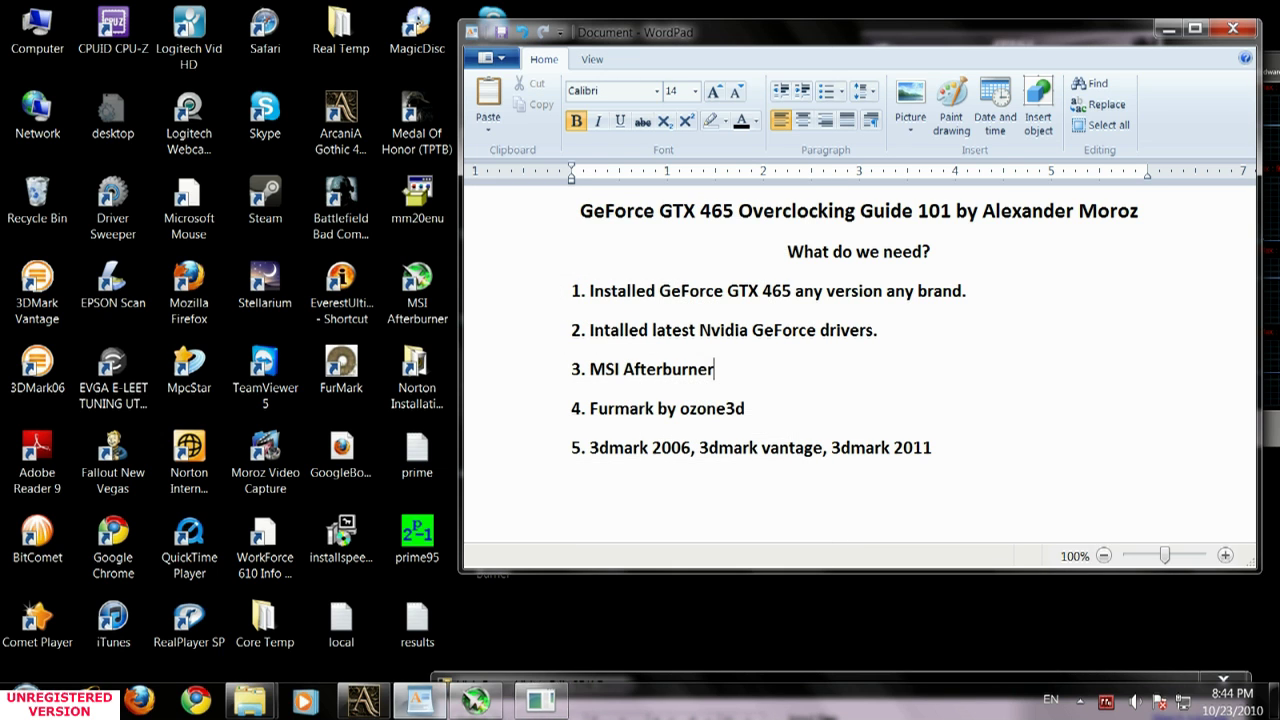
{"action": "left_click", "coordinate": [140, 701]}
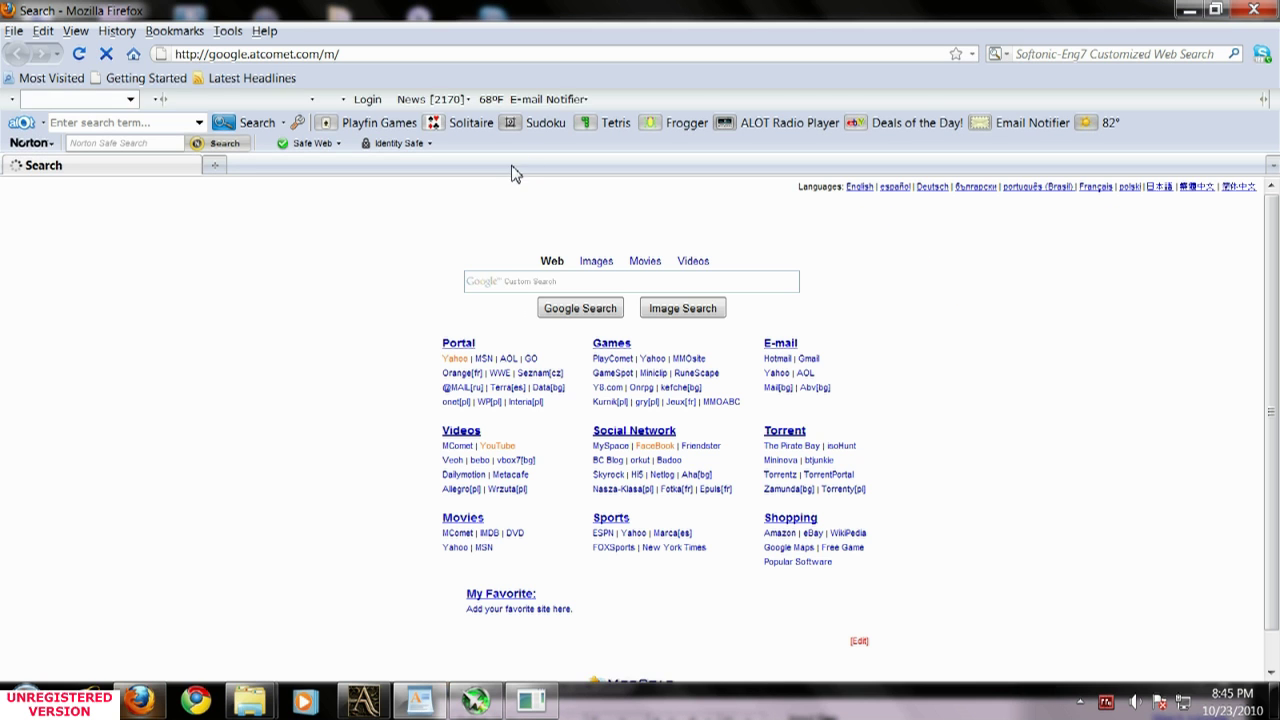
{"action": "left_click", "coordinate": [535, 279]}
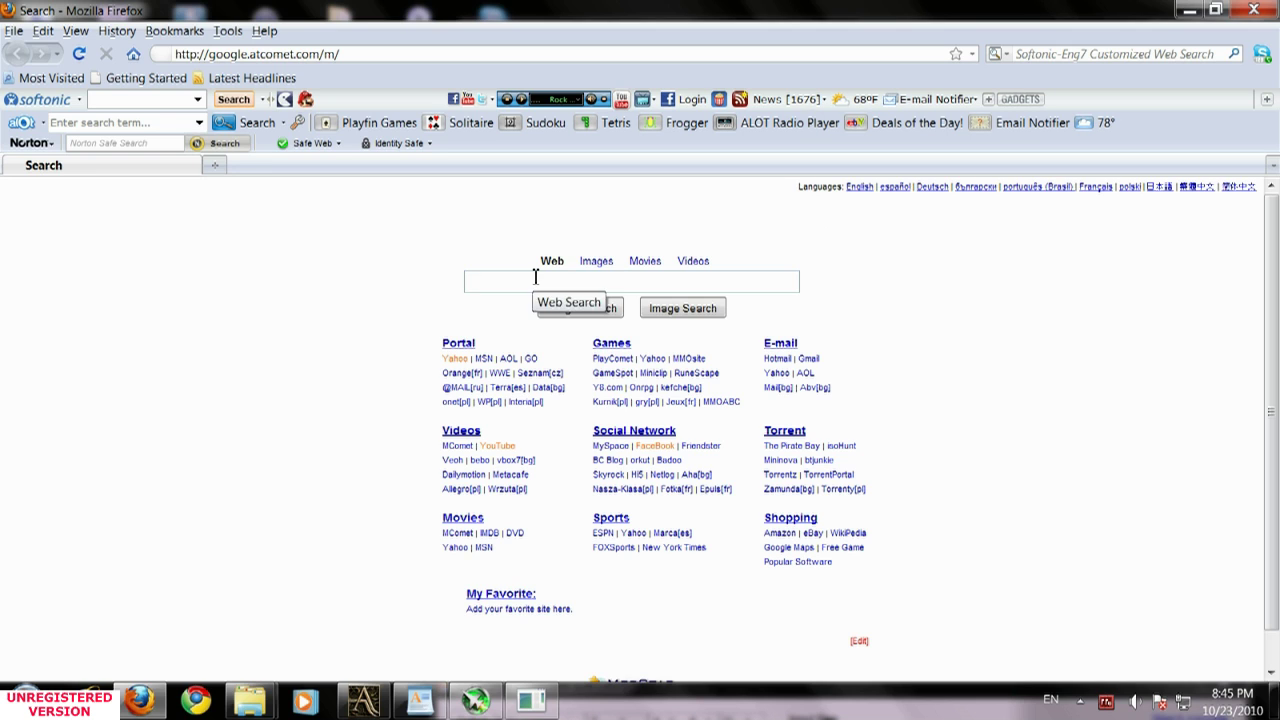
{"action": "type", "text": "geforce driver"}
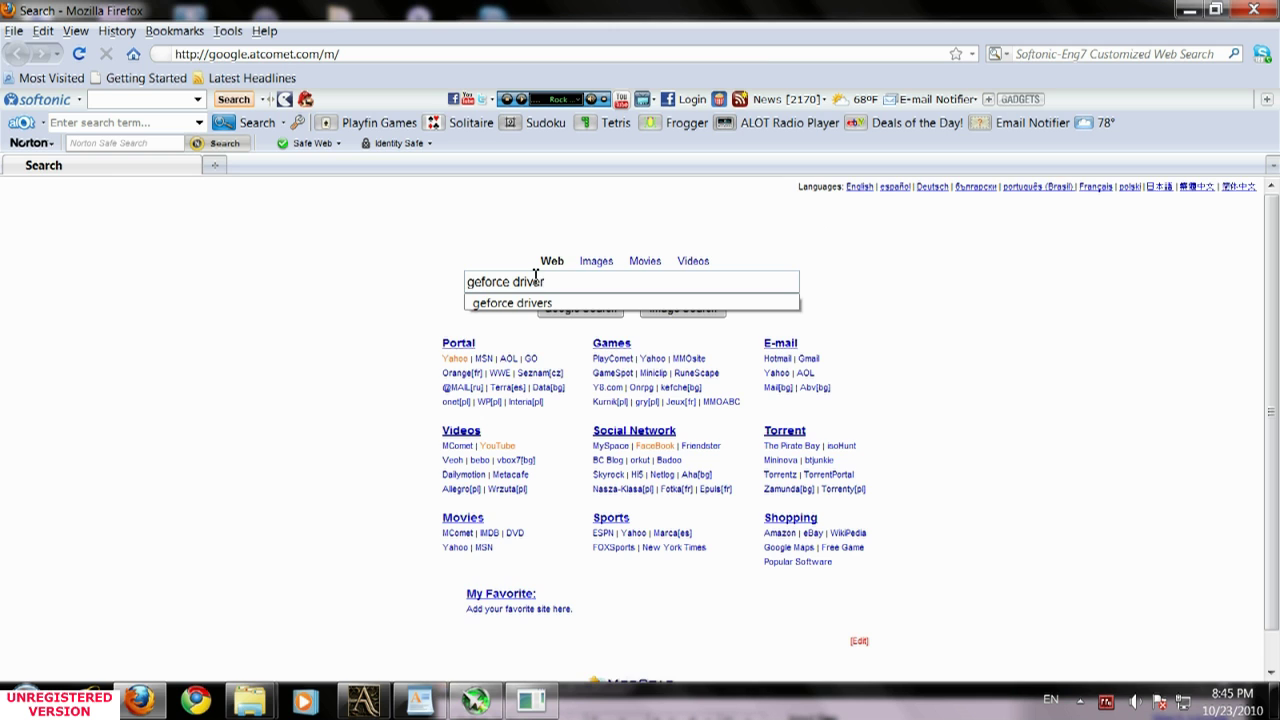
{"action": "type", "text": "s"}
{"action": "key", "text": "Return"}
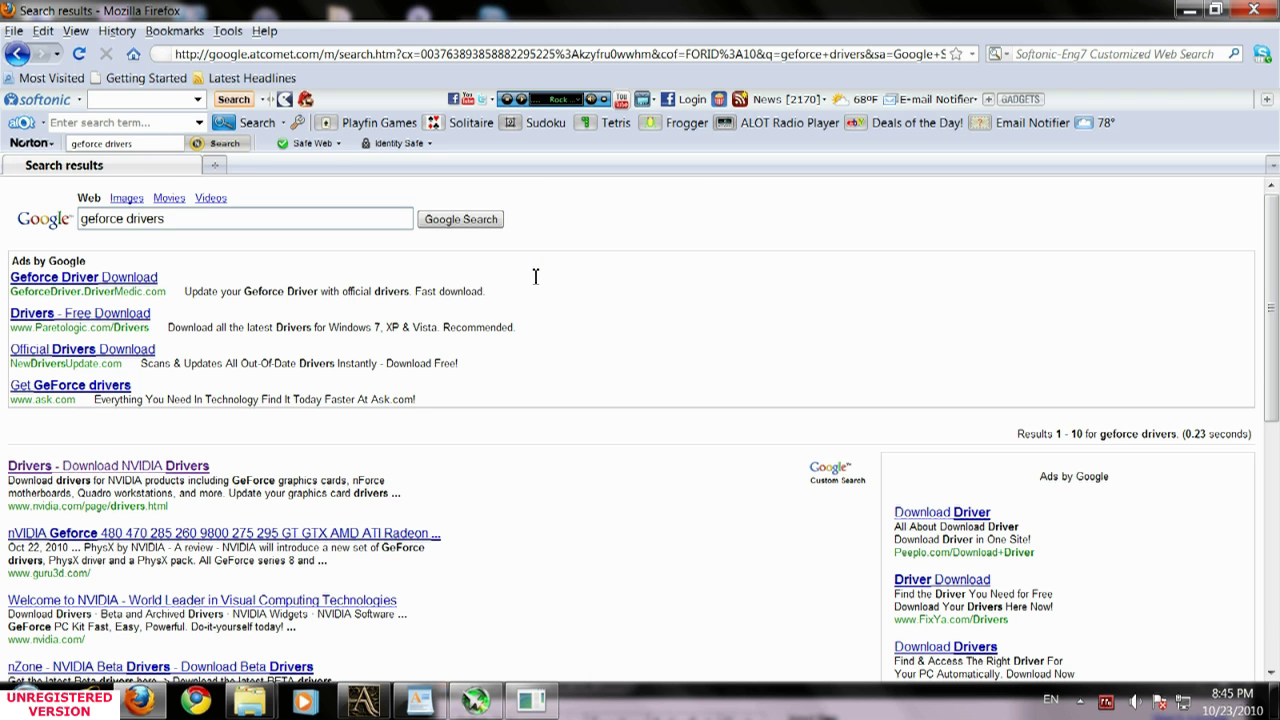
- Open NVIDIA's driver download page and search for GeForce GTX 465 drivers for Windows 7 32-bit in English (US)
{"action": "left_click", "coordinate": [108, 467]}
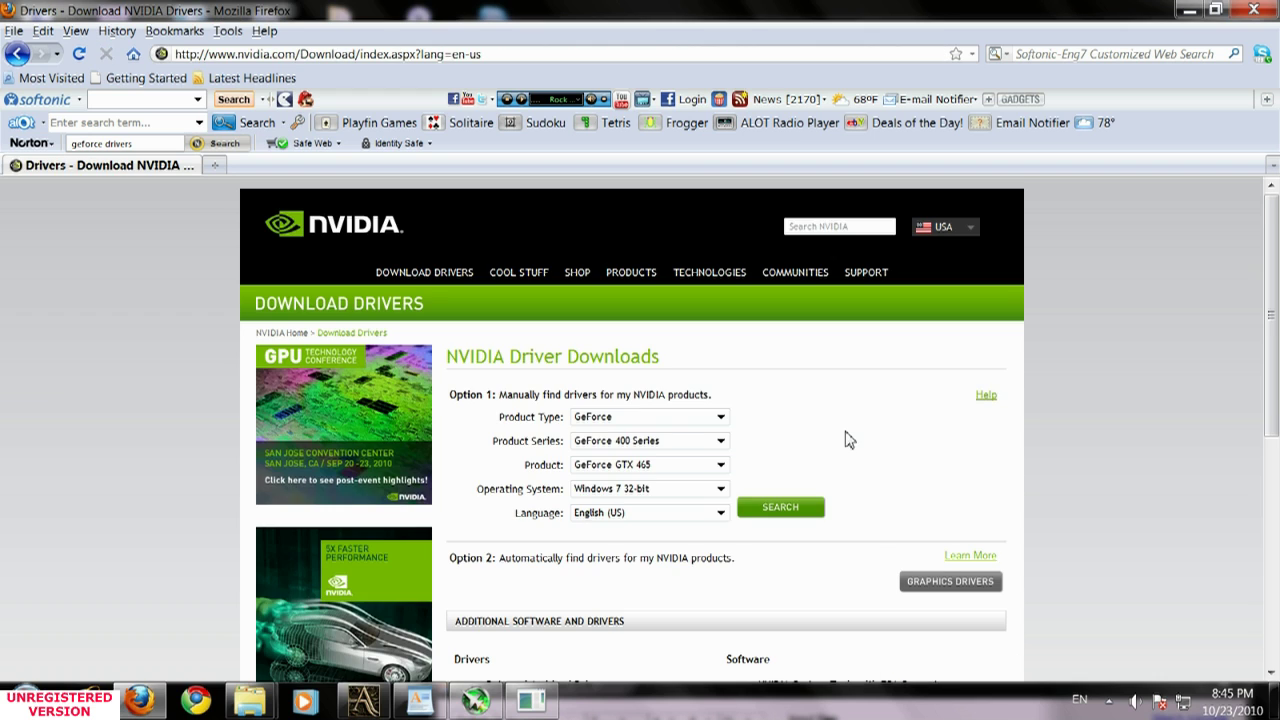
{"action": "left_click", "coordinate": [780, 510]}
{"action": "scroll", "coordinate": [926, 421], "scroll_direction": "down", "scroll_amount": 3}
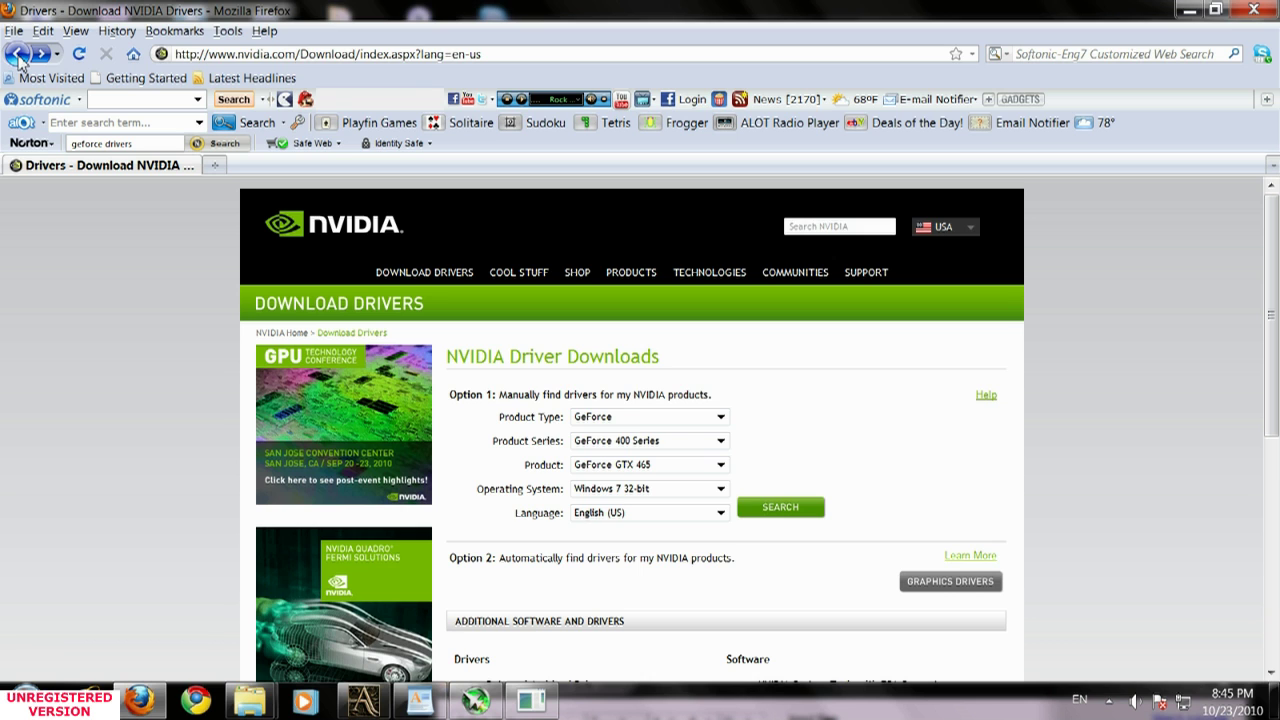
- Return to the web search results and search for "msi afterburner"
{"action": "left_click", "coordinate": [17, 54]}
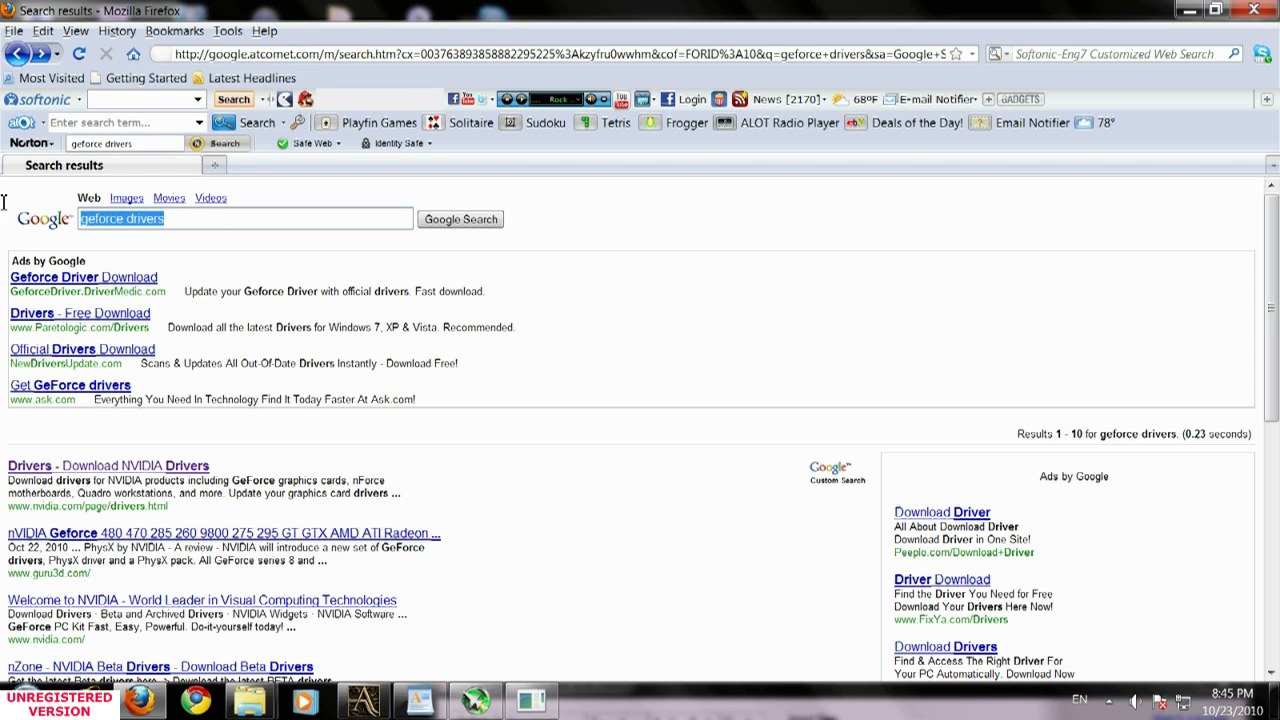
{"action": "type", "text": "msi"}
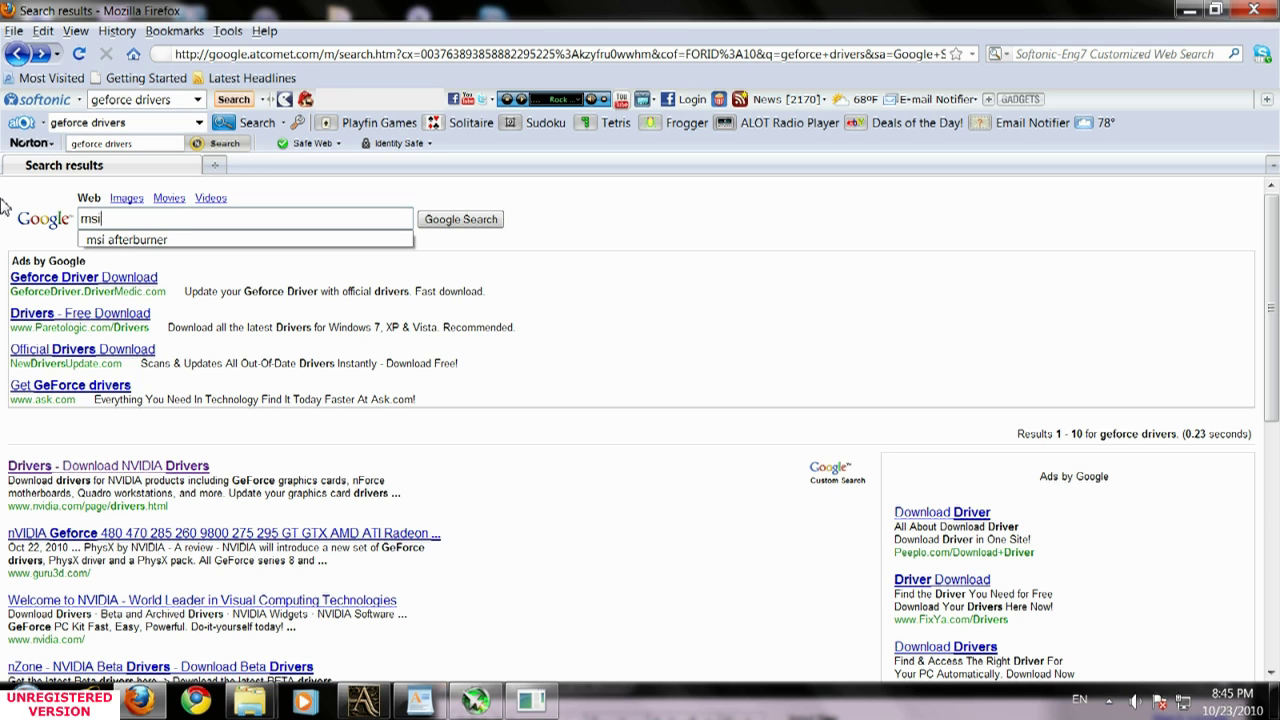
{"action": "type", "text": " afterburner"}
{"action": "key", "text": "Return"}
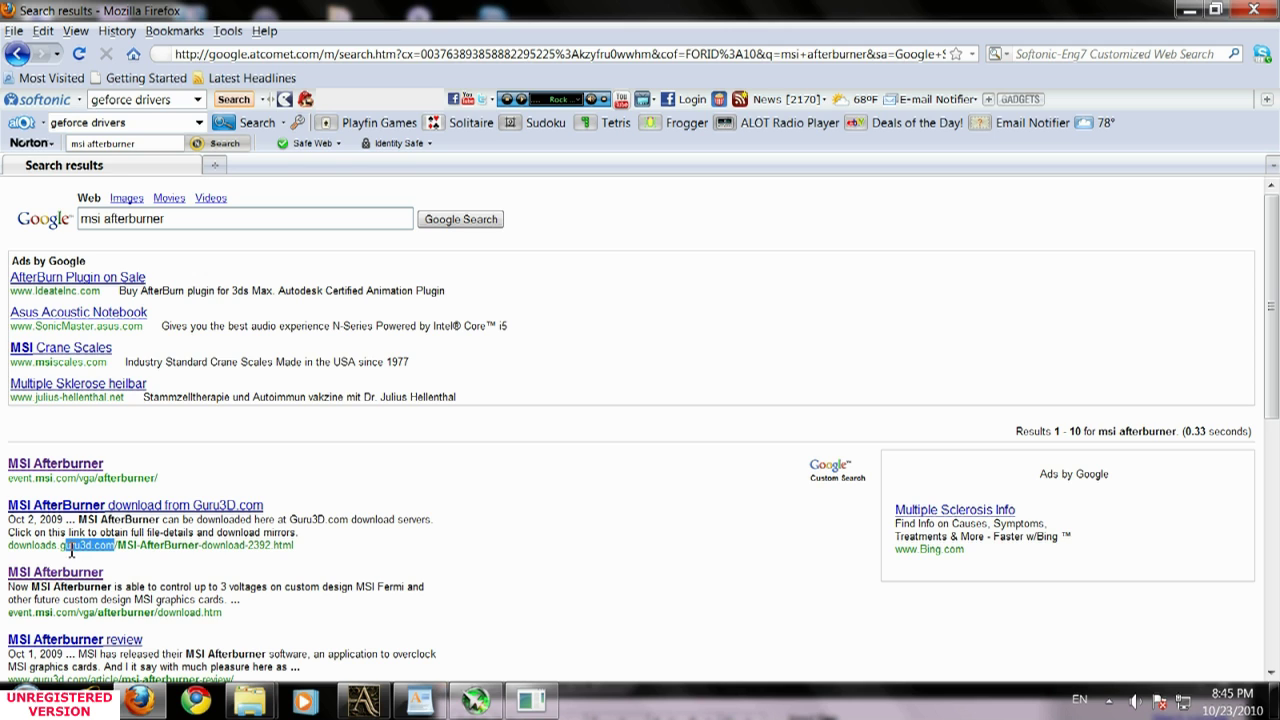
- Highlight the Guru3D download address, then open the official MSI Afterburner site and go to its Download & Discussion page
{"action": "left_click_drag", "start_coordinate": [72, 550], "coordinate": [62, 552]}
{"action": "left_click", "coordinate": [78, 466]}
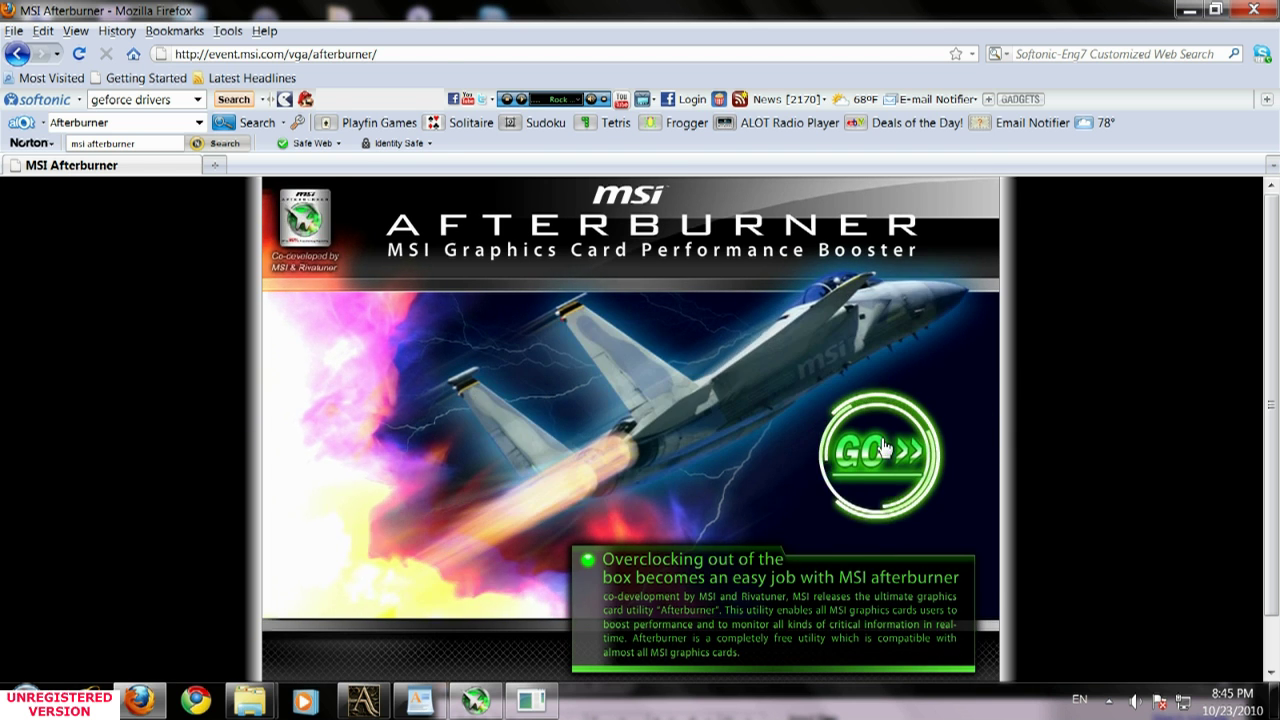
{"action": "left_click", "coordinate": [763, 472]}
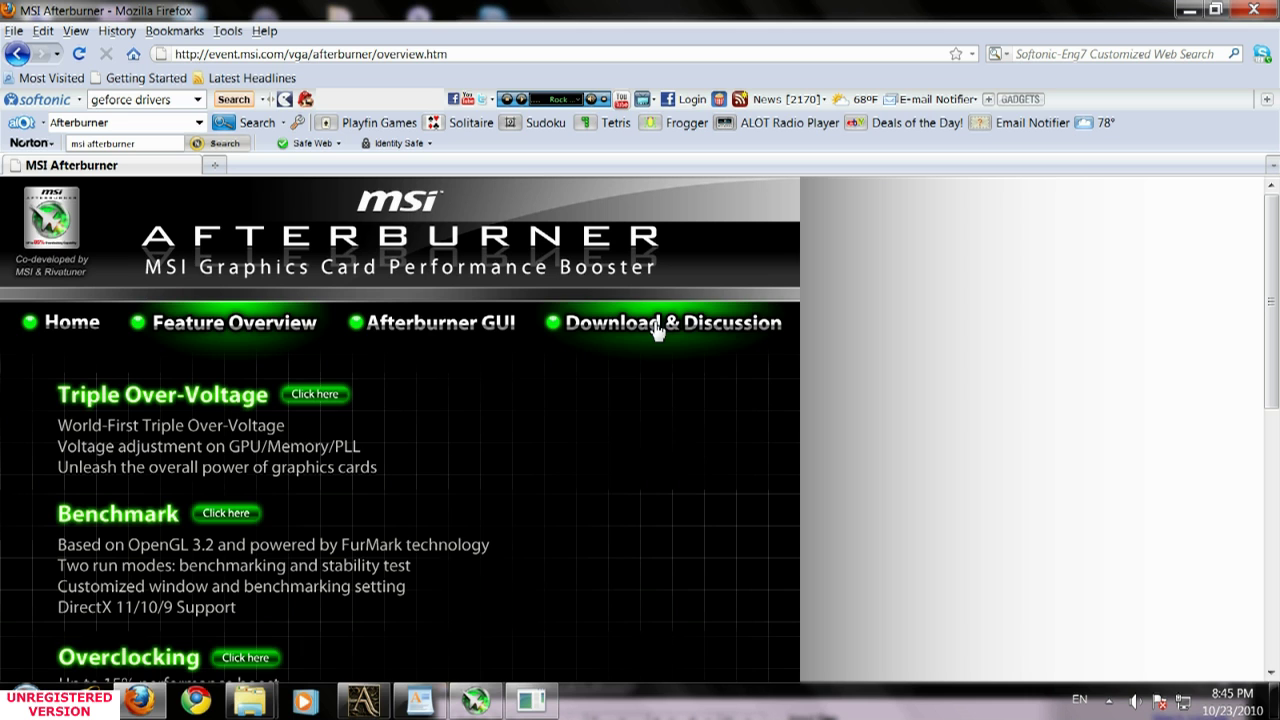
{"action": "left_click", "coordinate": [657, 334]}
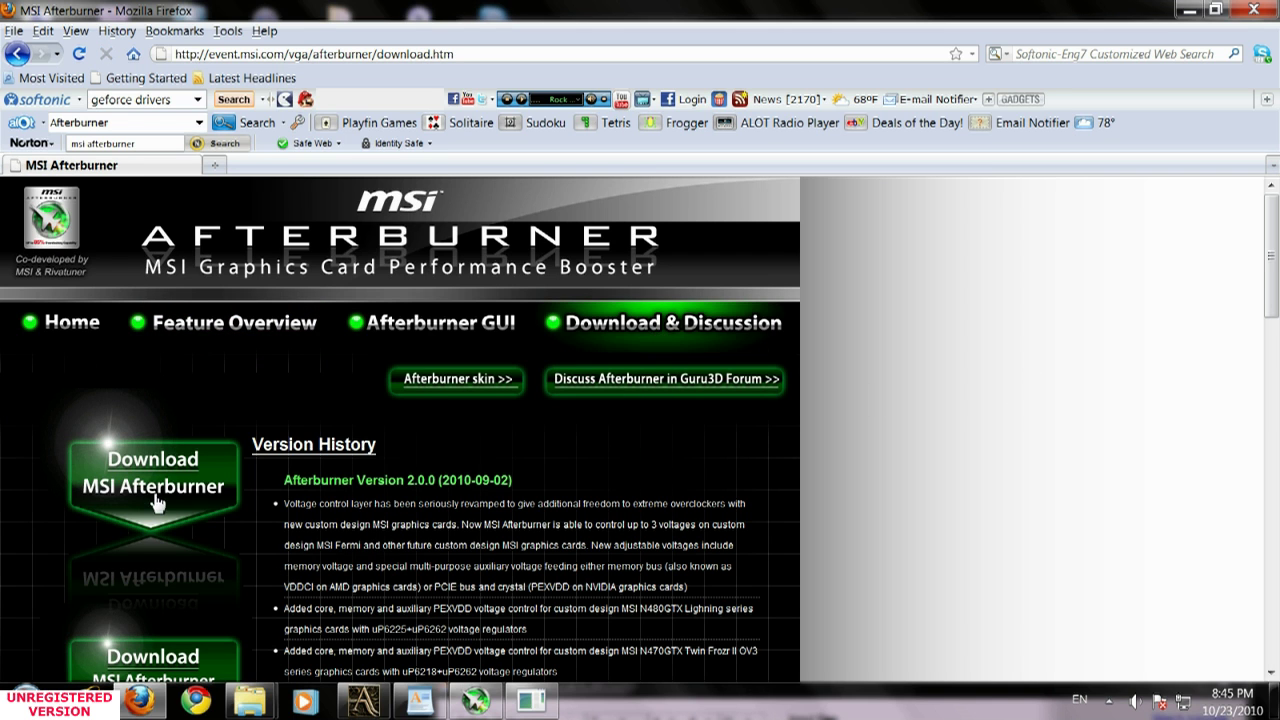
- Go back to the Afterburner search results, look through them and search for "furmark"
{"action": "left_click", "coordinate": [17, 55]}
{"action": "left_click", "coordinate": [17, 55]}
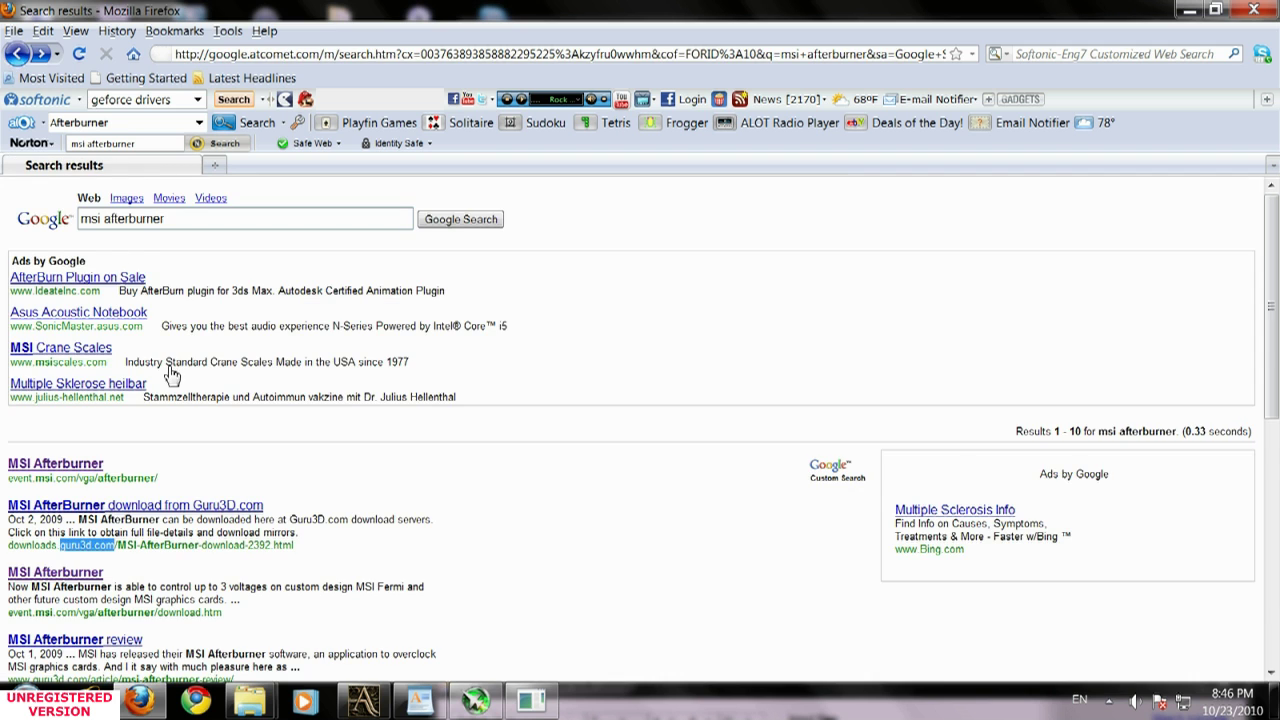
{"action": "scroll", "coordinate": [212, 520], "scroll_direction": "down", "scroll_amount": 2}
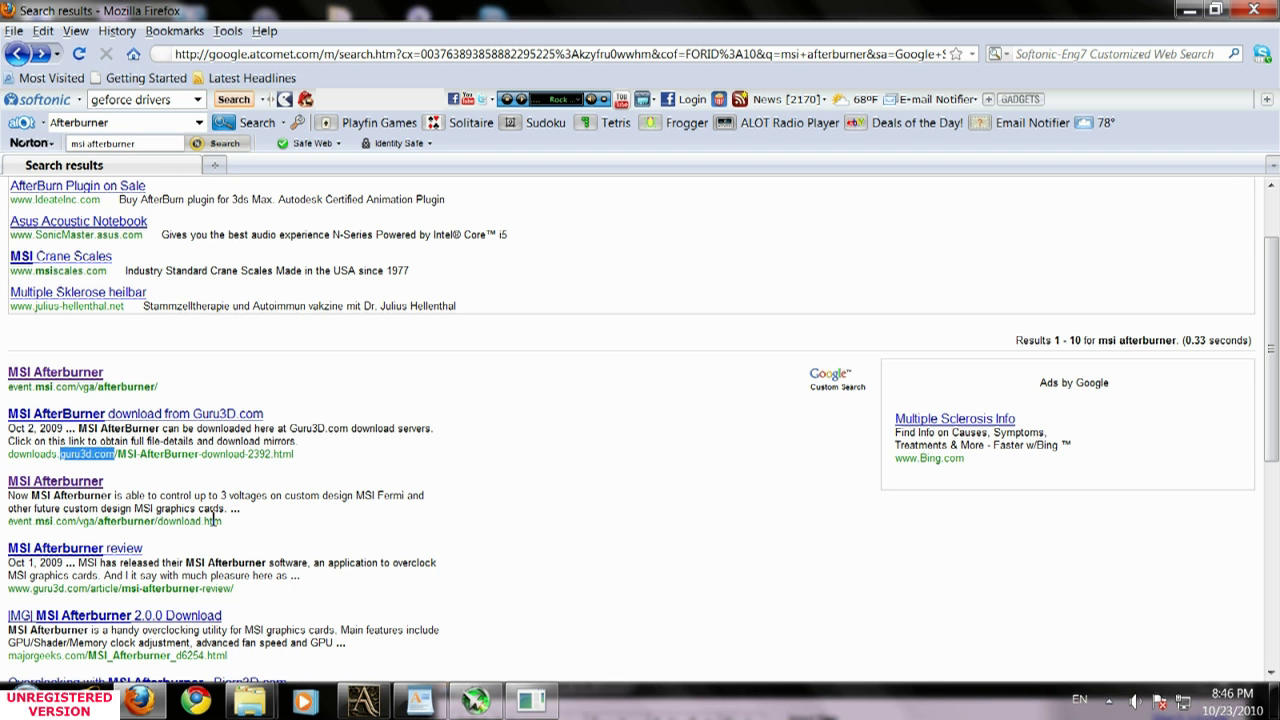
{"action": "scroll", "coordinate": [212, 520], "scroll_direction": "up", "scroll_amount": 2}
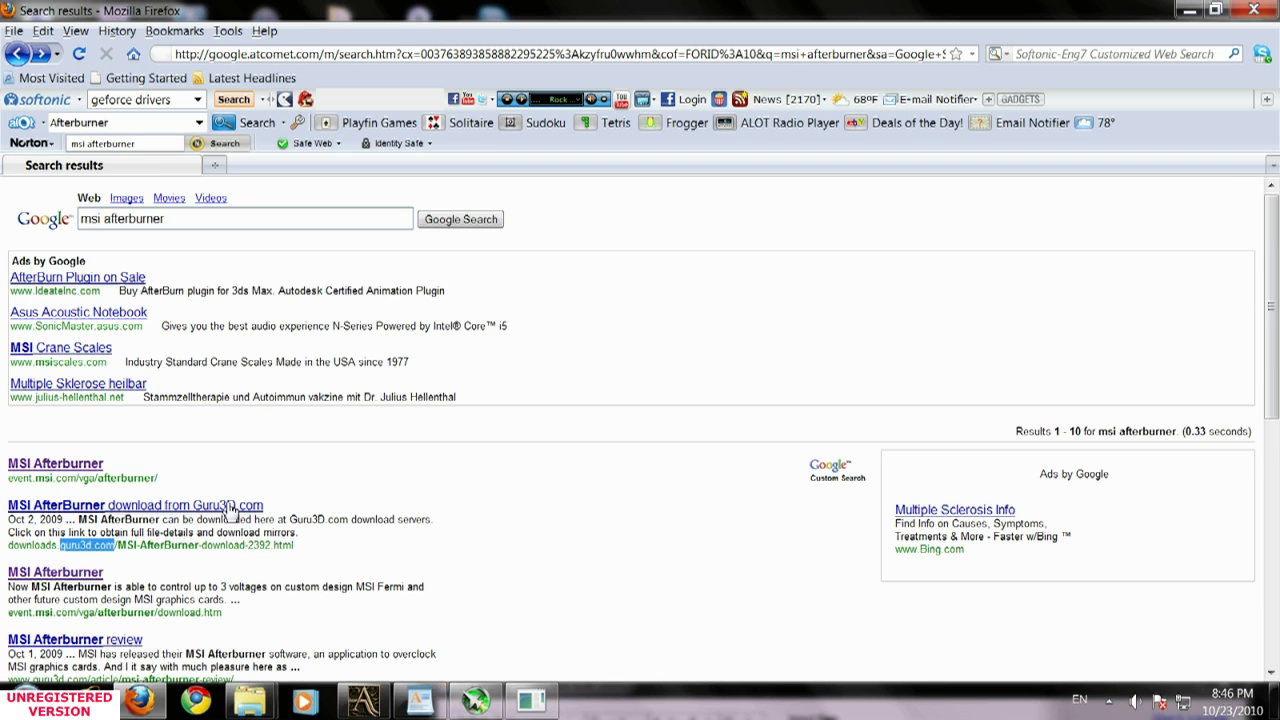
{"action": "left_click_drag", "start_coordinate": [197, 218], "coordinate": [4, 224]}
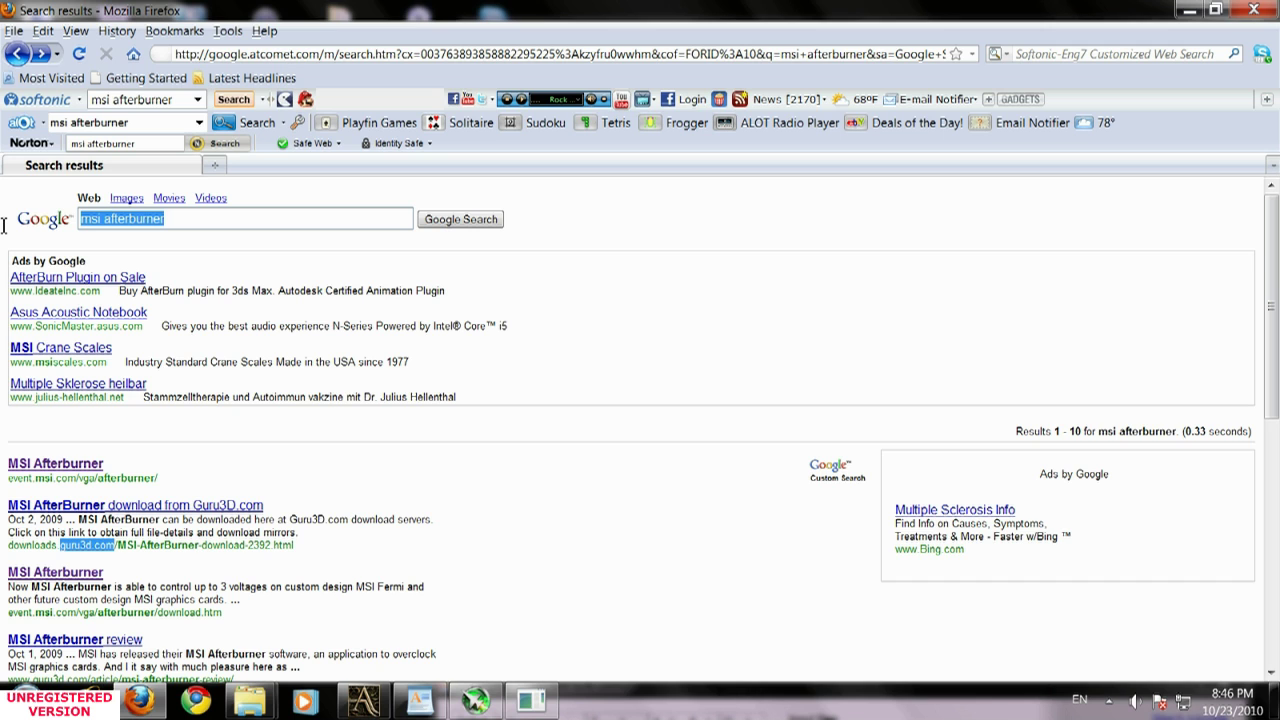
{"action": "type", "text": "furmark"}
{"action": "key", "text": "Return"}
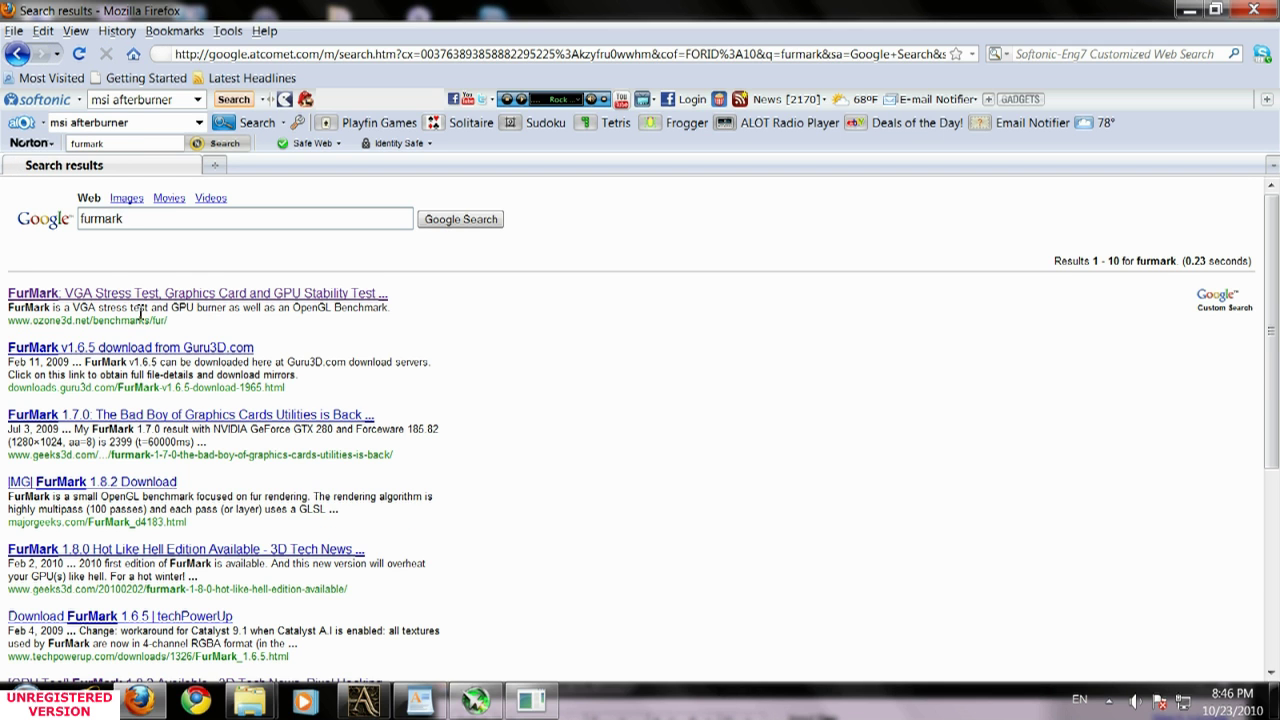
- View the FurMark benchmark page on oZone3D.Net and return to the search results
{"action": "left_click", "coordinate": [148, 295]}
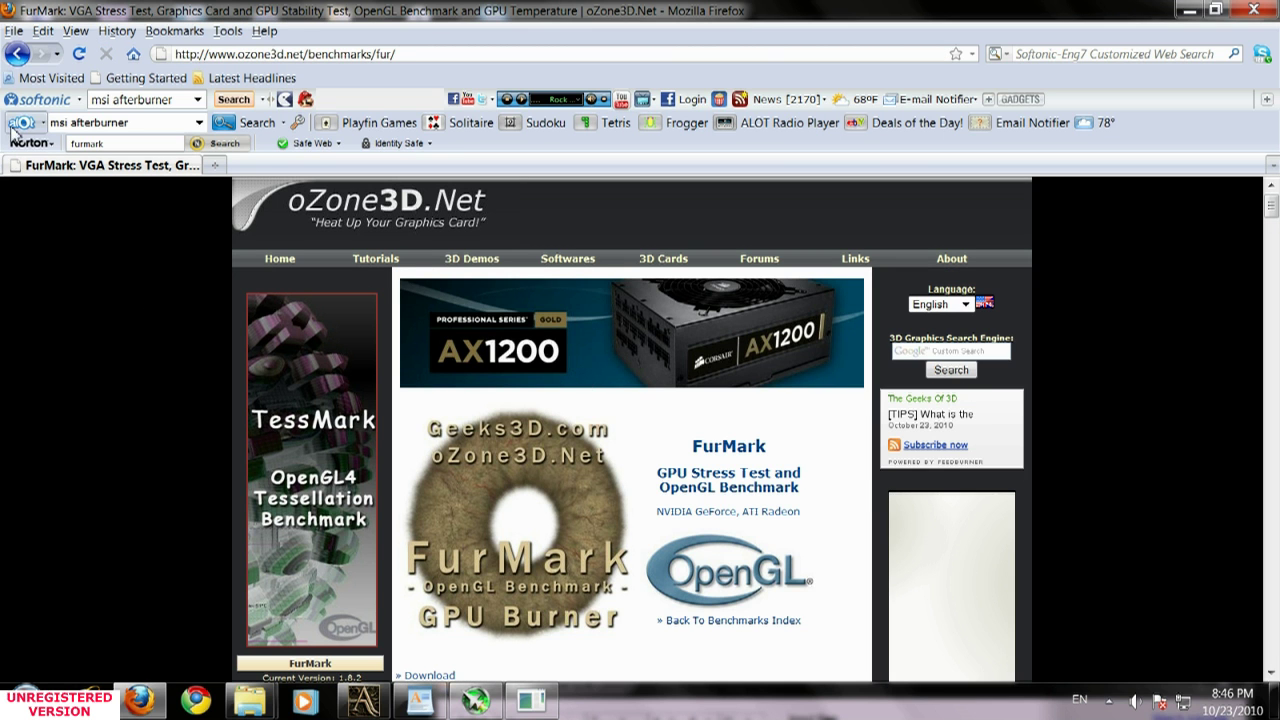
{"action": "key", "text": "alt+Left"}
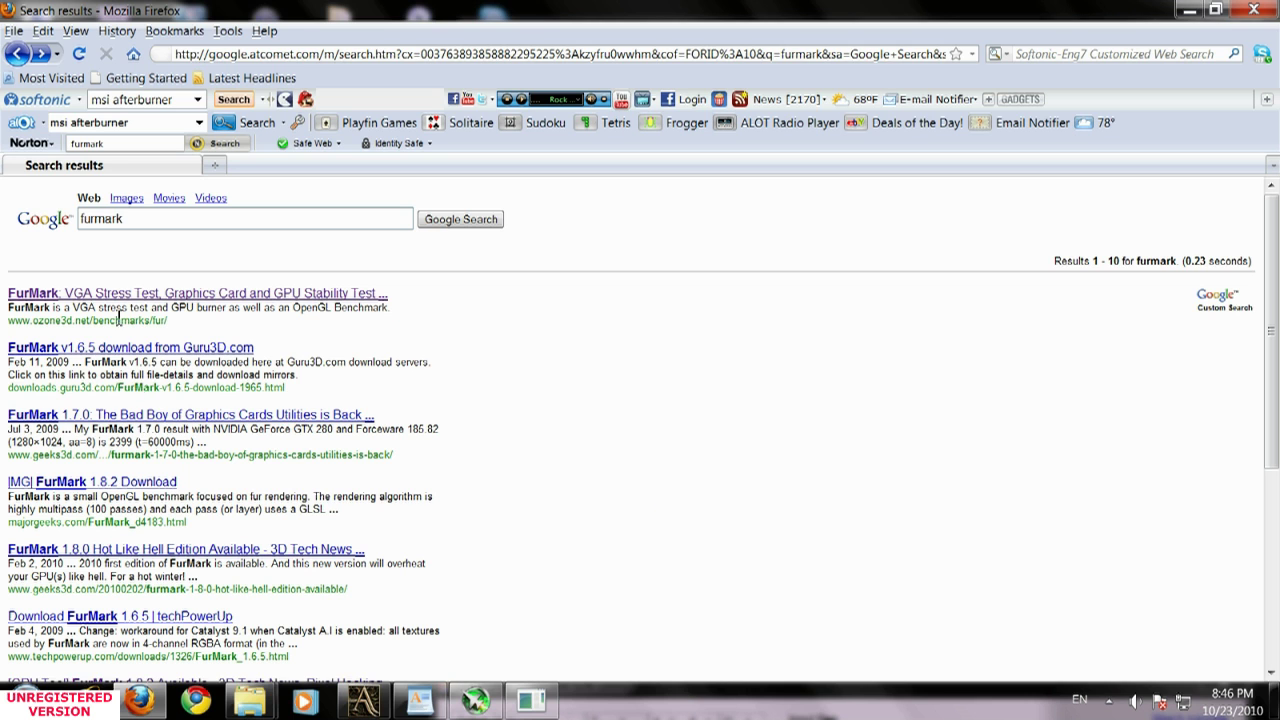
{"action": "left_click", "coordinate": [139, 297]}
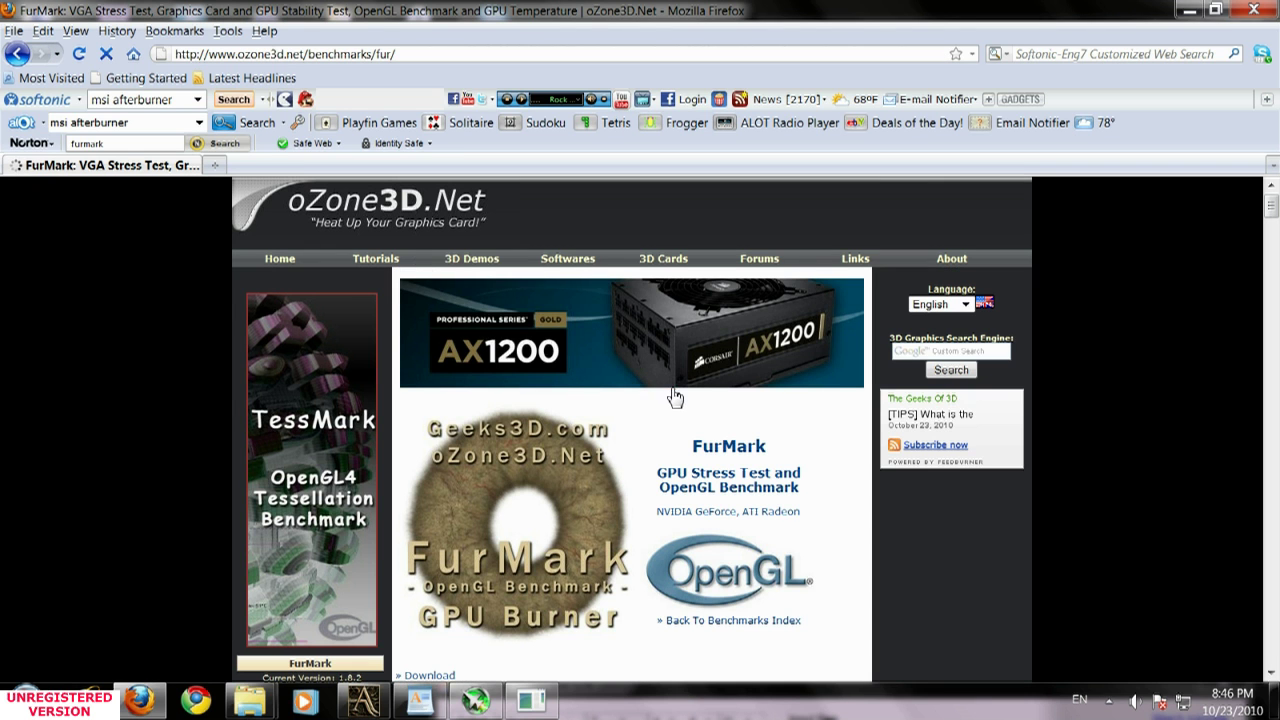
{"action": "left_click", "coordinate": [35, 53]}
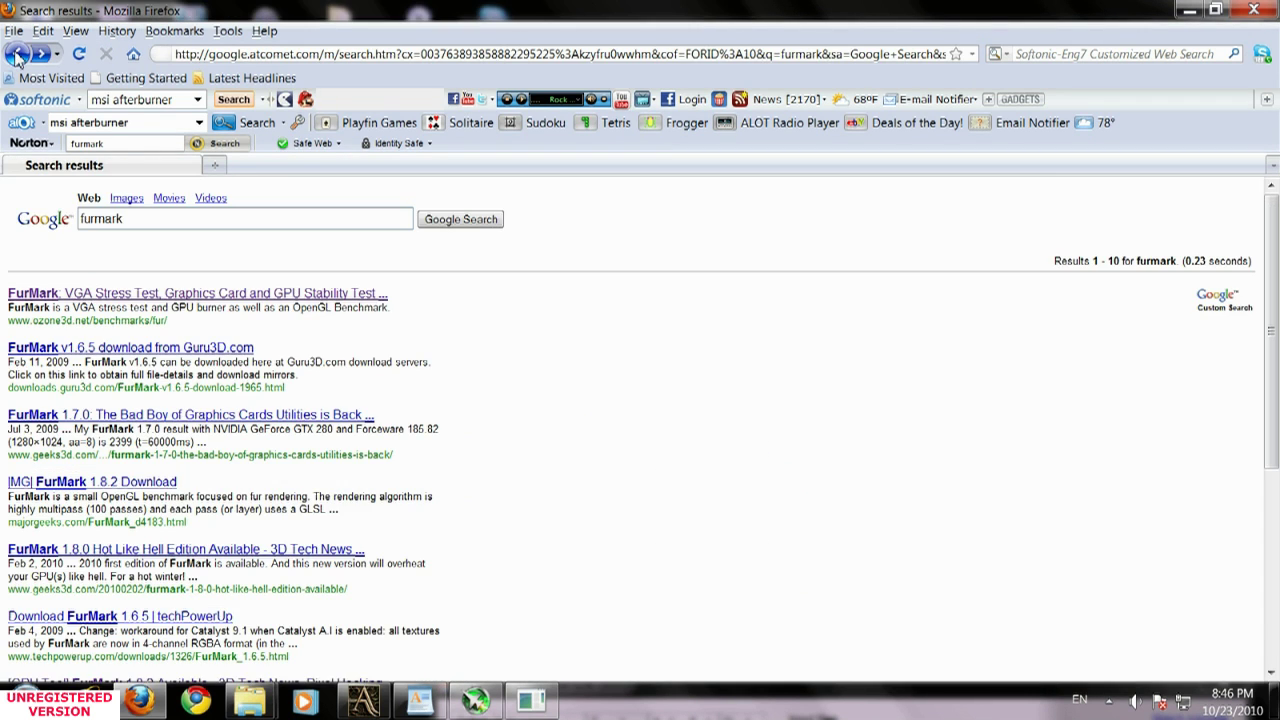
- Search for "3dmark vantage" and highlight the futuremark domain in the first regular result
{"action": "left_click_drag", "start_coordinate": [130, 218], "coordinate": [80, 218]}
{"action": "type", "text": "3"}
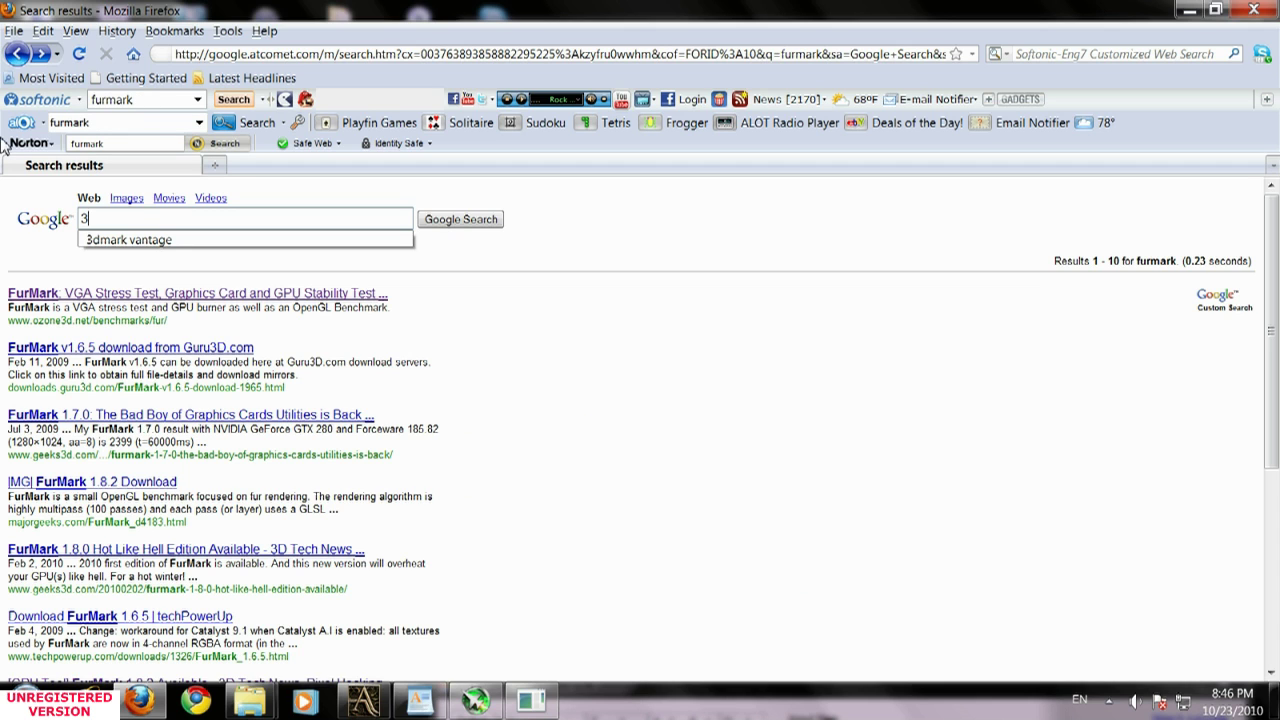
{"action": "type", "text": "dmark vantage"}
{"action": "key", "text": "Return"}
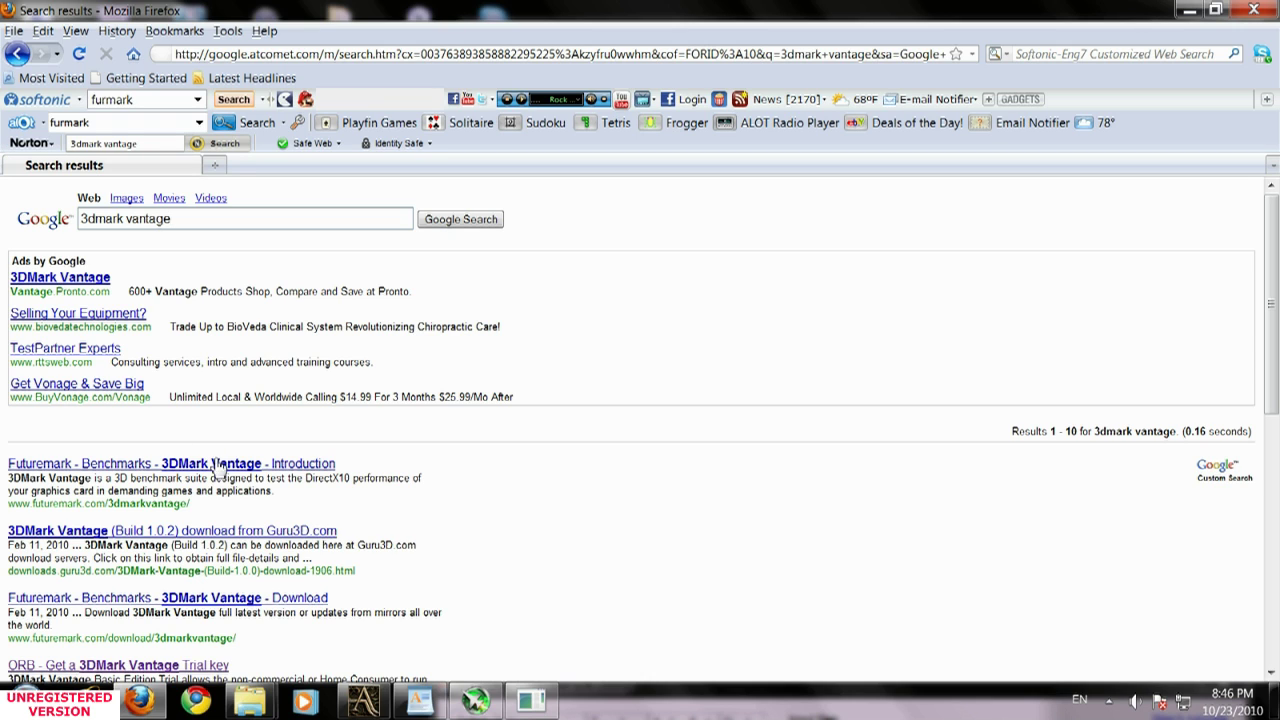
{"action": "left_click_drag", "start_coordinate": [84, 506], "coordinate": [33, 506]}
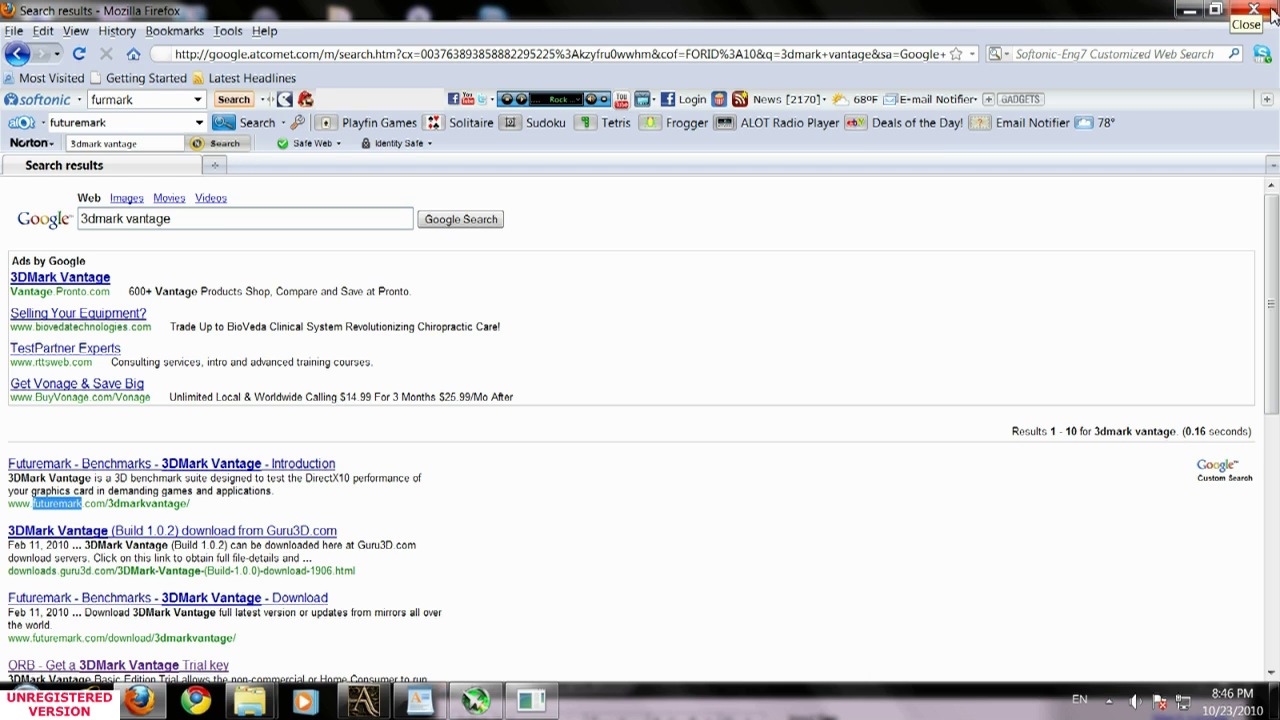
- Minimize the browser, switch to MSI Afterburner and reset the graphics card settings to their defaults
{"action": "left_click", "coordinate": [1187, 14]}
{"action": "left_click", "coordinate": [1108, 700]}
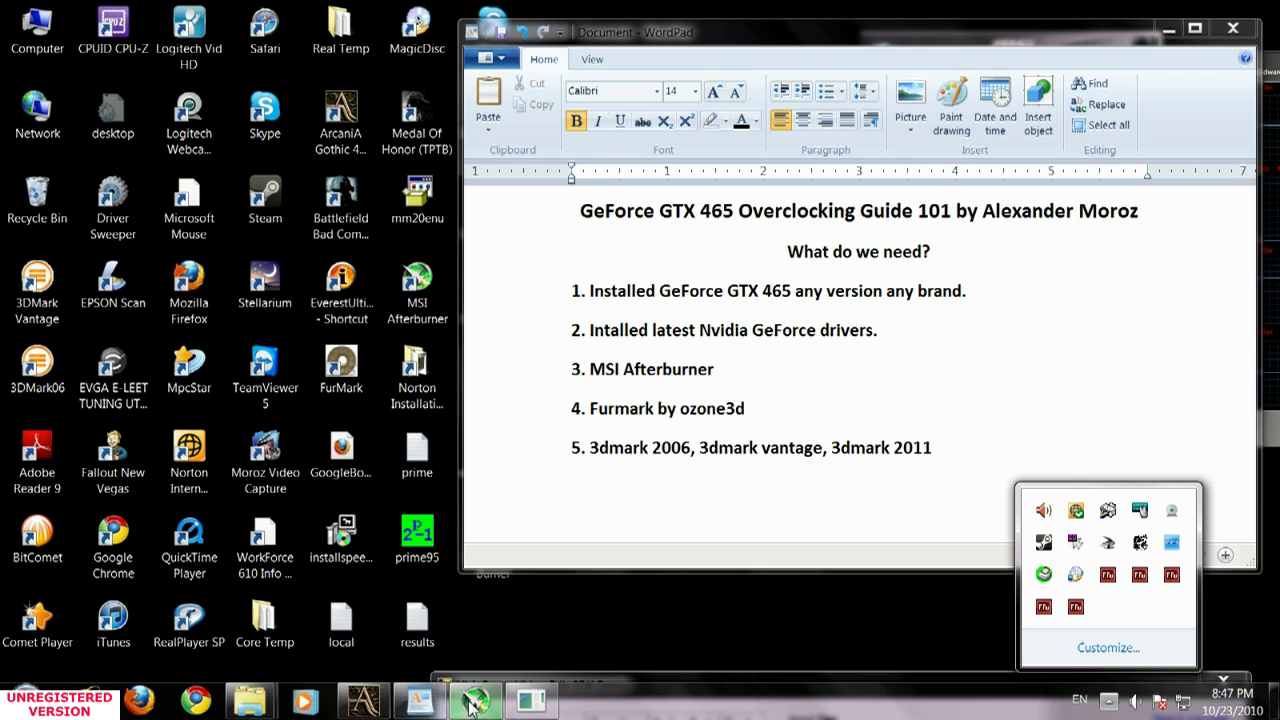
{"action": "left_click", "coordinate": [476, 700]}
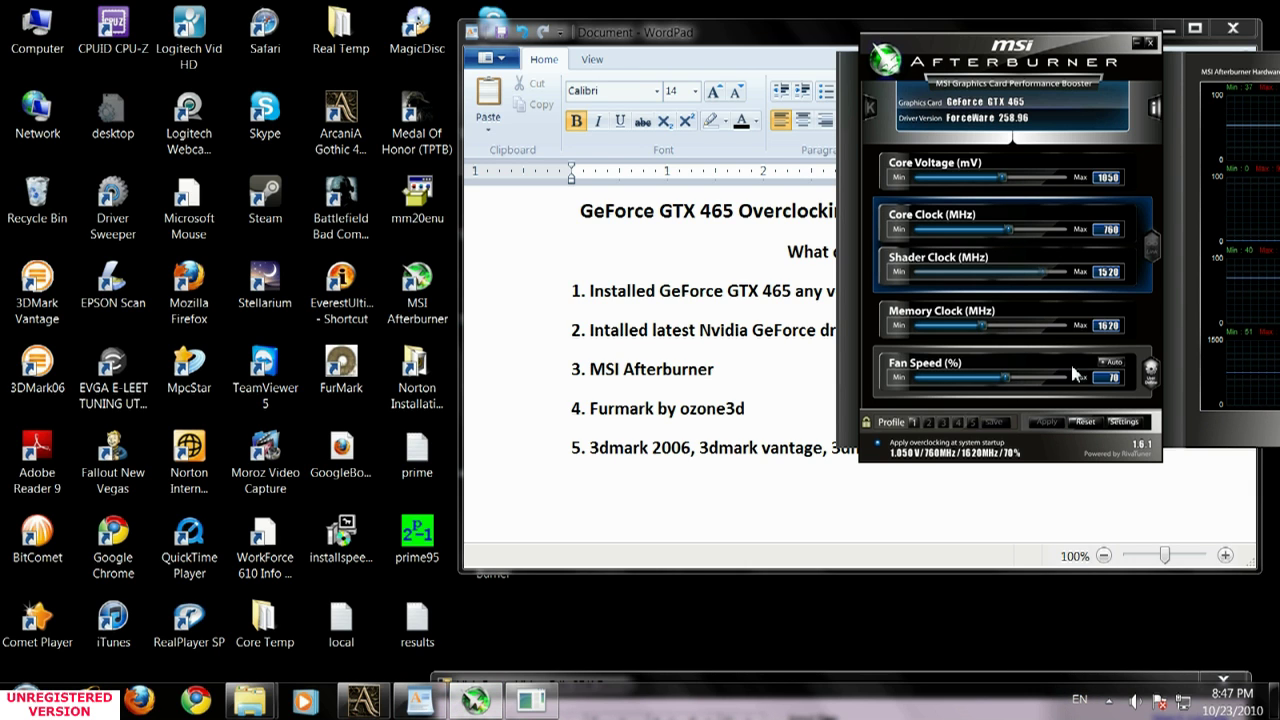
{"action": "left_click", "coordinate": [1085, 424]}
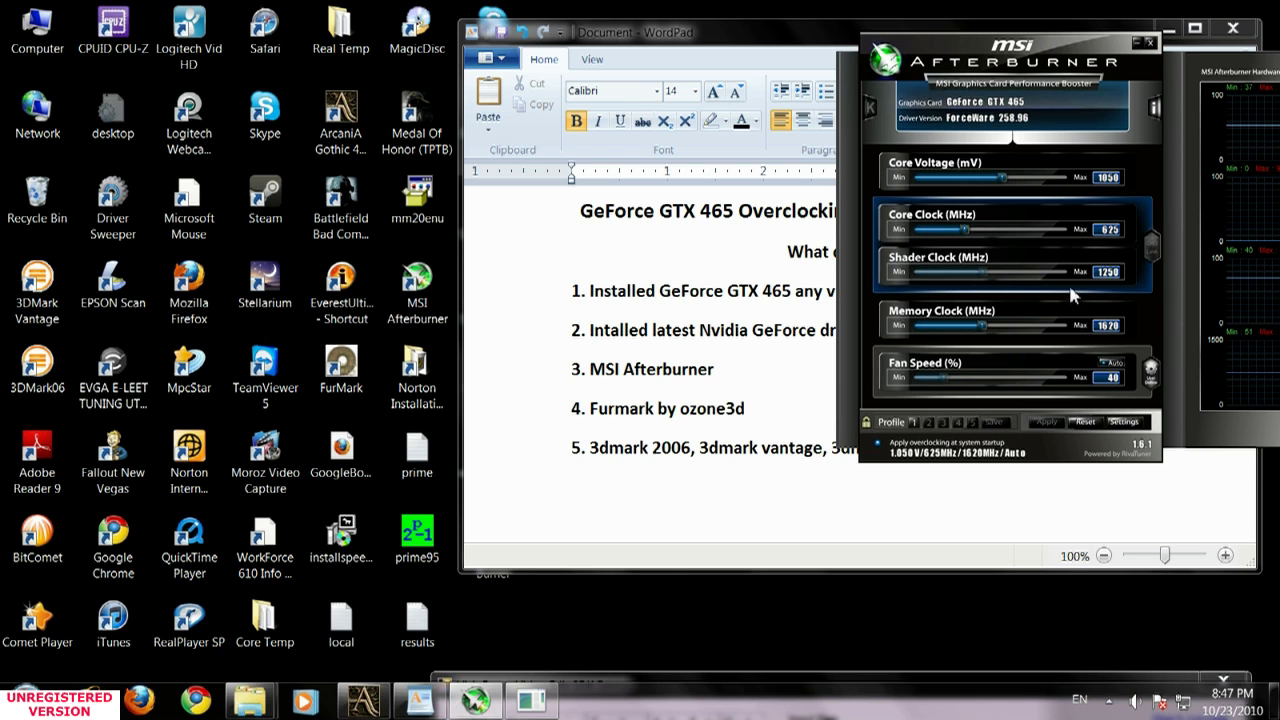
- Set the graphics card's fan speed to 70% and apply it
{"action": "mouse_move", "coordinate": [1062, 282]}
{"action": "left_click", "coordinate": [1110, 377]}
{"action": "type", "text": "40"}
{"action": "left_click_drag", "start_coordinate": [943, 377], "coordinate": [1008, 388]}
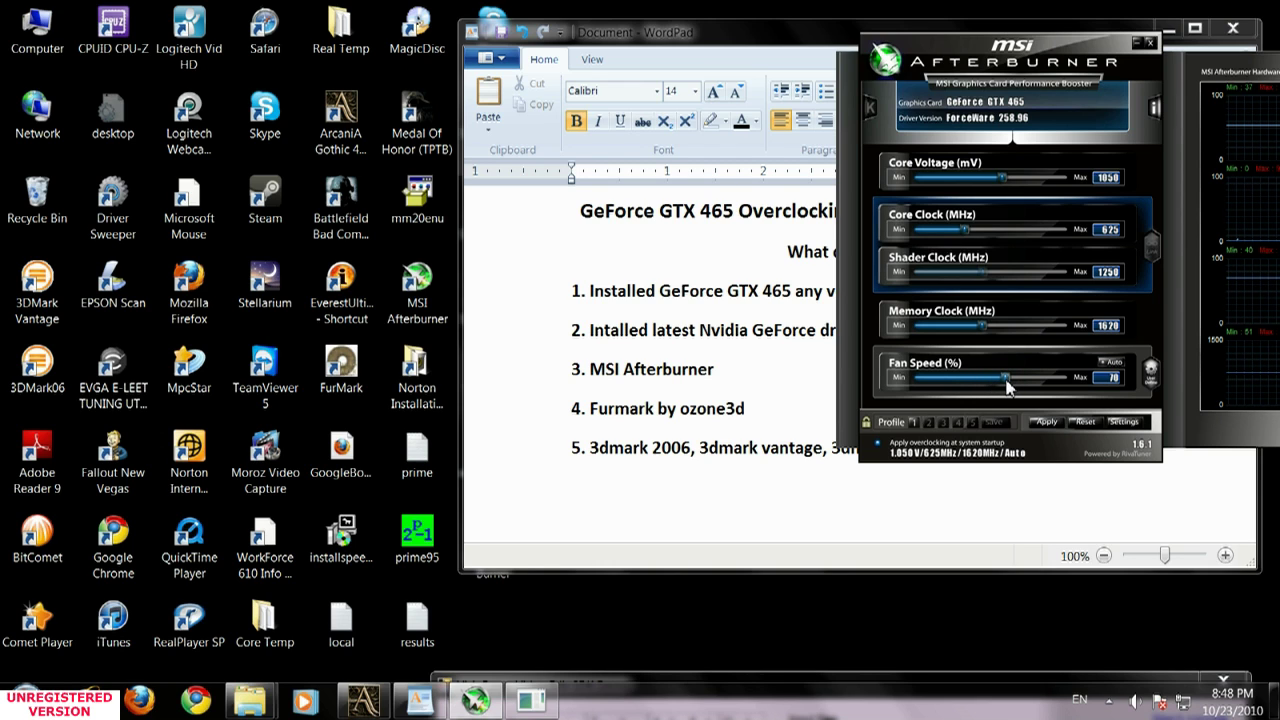
{"action": "left_click", "coordinate": [1046, 422]}
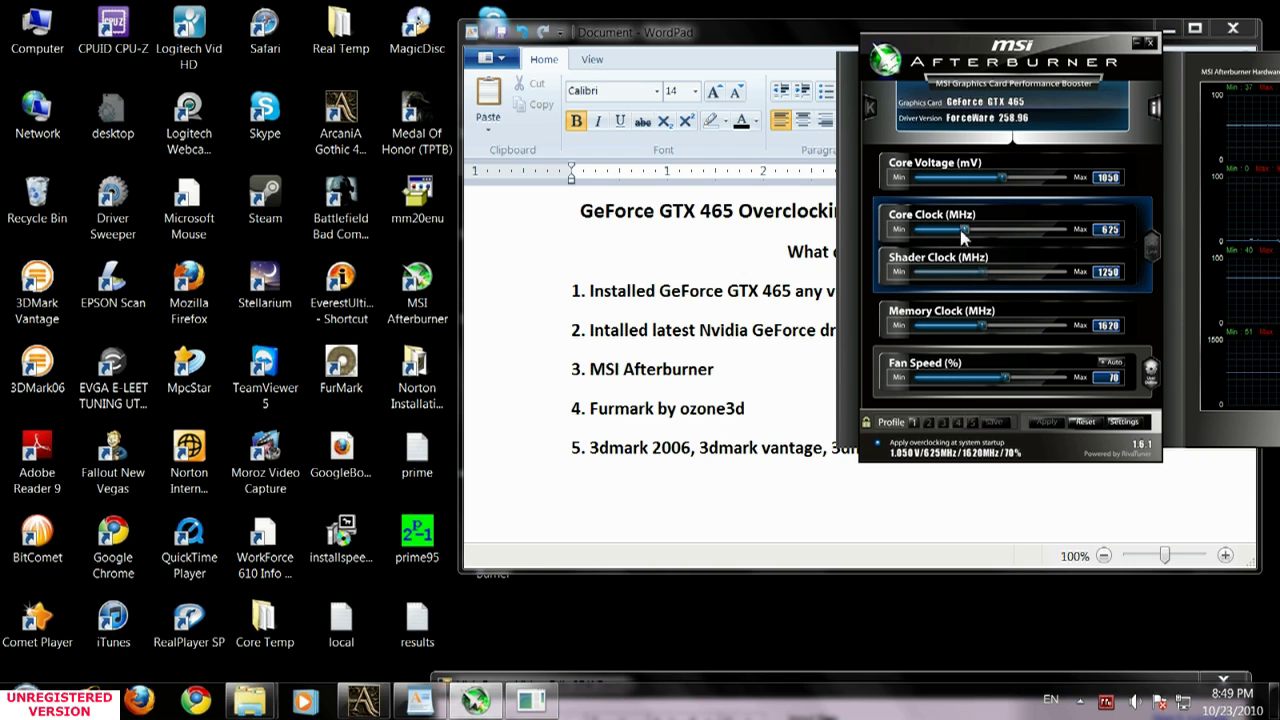
- Raise the core clock to 645 MHz and move the Afterburner window to reveal its hardware monitor
{"action": "left_click_drag", "start_coordinate": [968, 229], "coordinate": [971, 229]}
{"action": "left_click_drag", "start_coordinate": [1028, 50], "coordinate": [832, 46]}
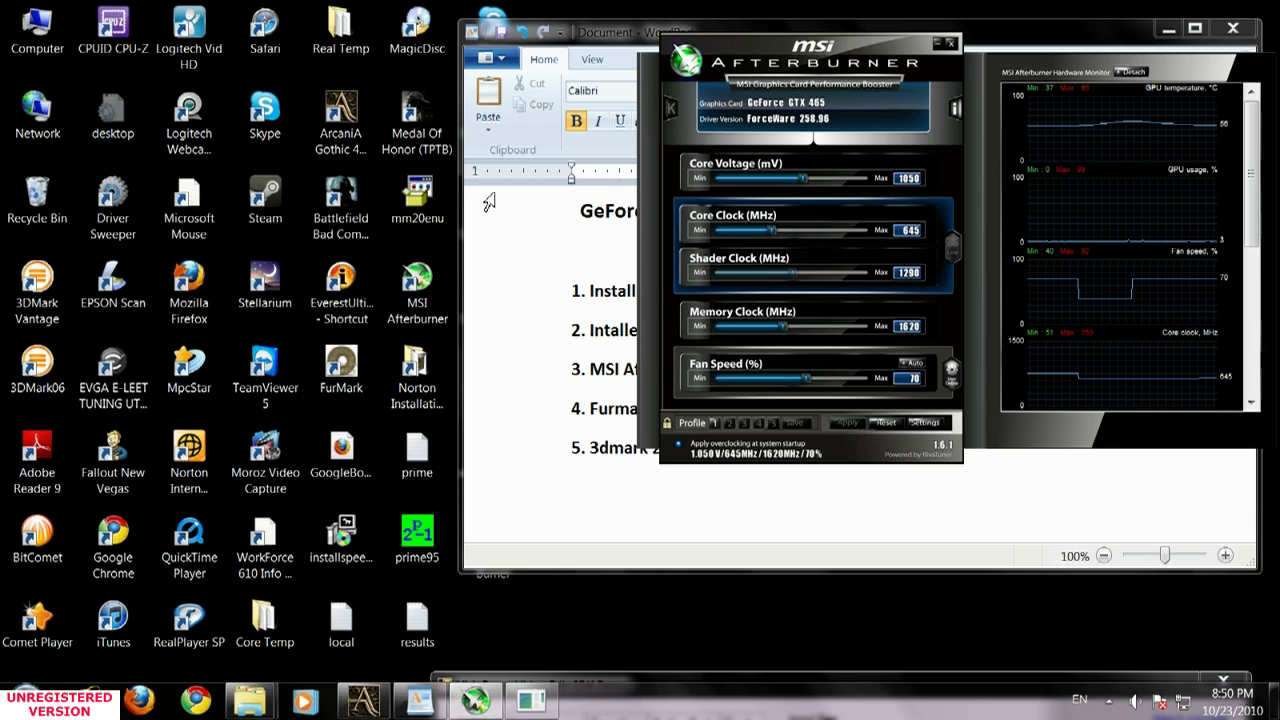
- Launch FurMark, place its window beside Afterburner and start the 1280x1024 stability test with Xtreme Burning Mode
{"action": "double_click", "coordinate": [348, 370]}
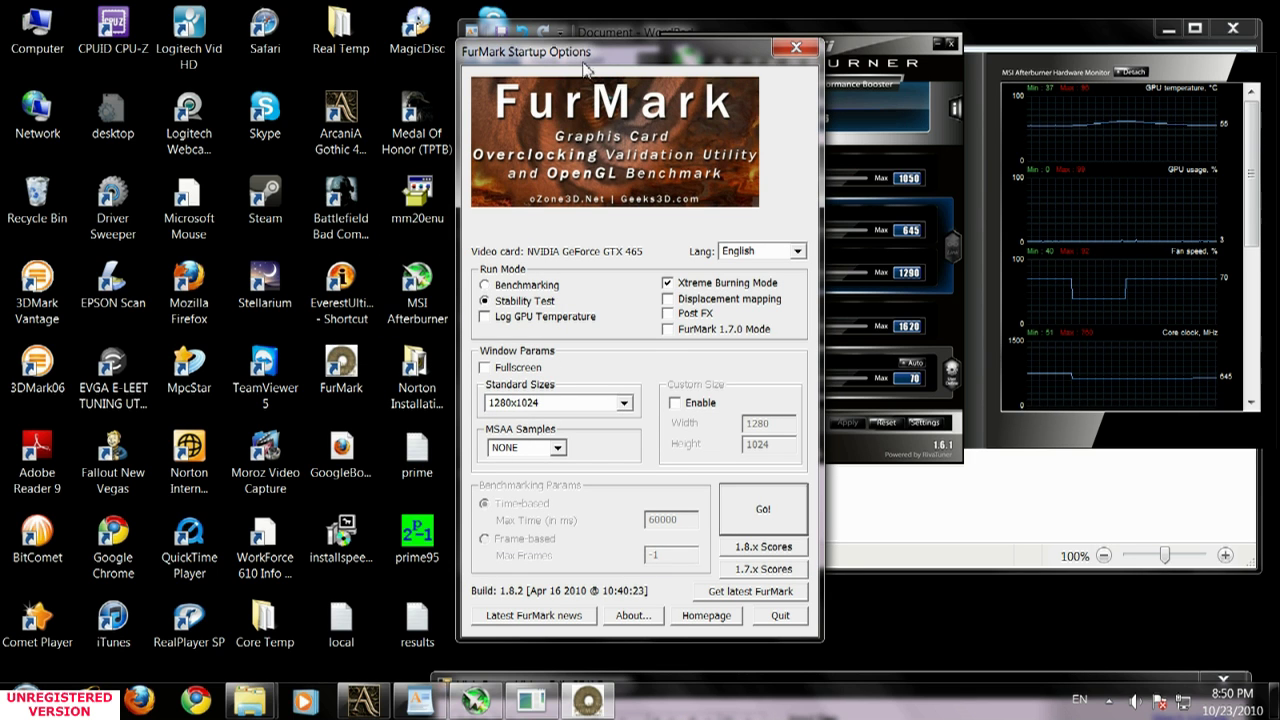
{"action": "left_click_drag", "start_coordinate": [586, 60], "coordinate": [265, 55]}
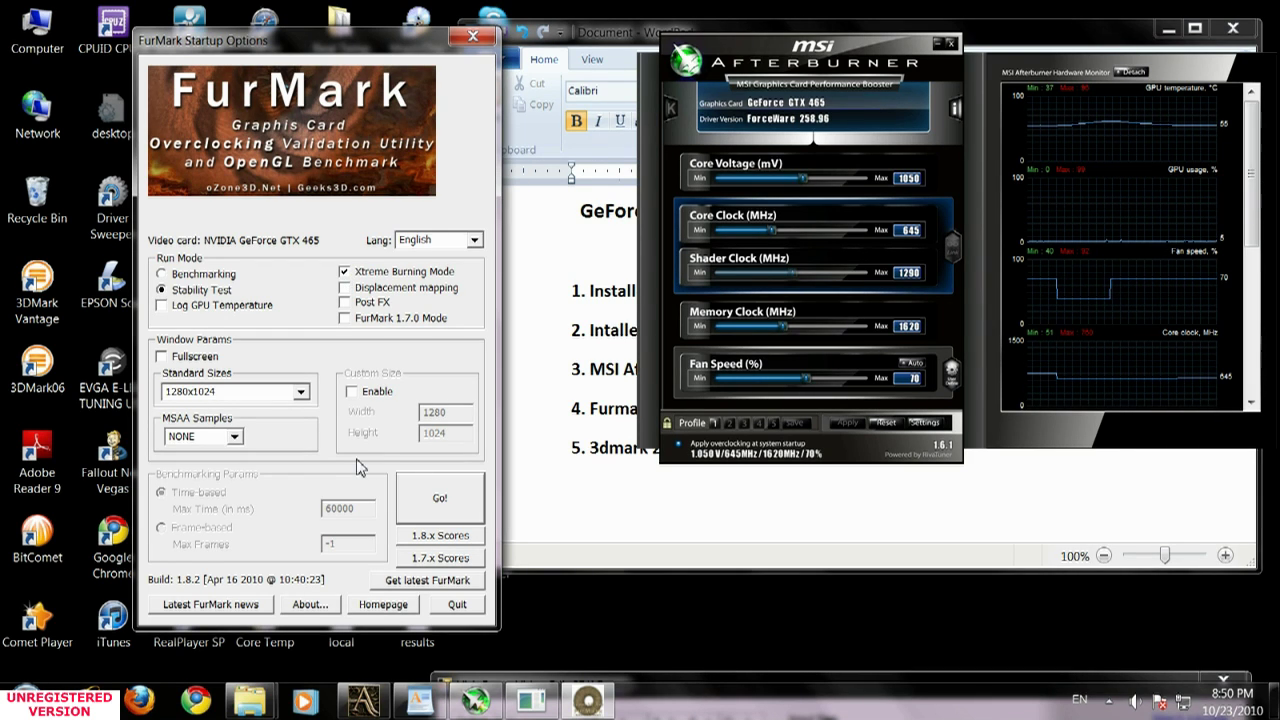
{"action": "left_click", "coordinate": [441, 505]}
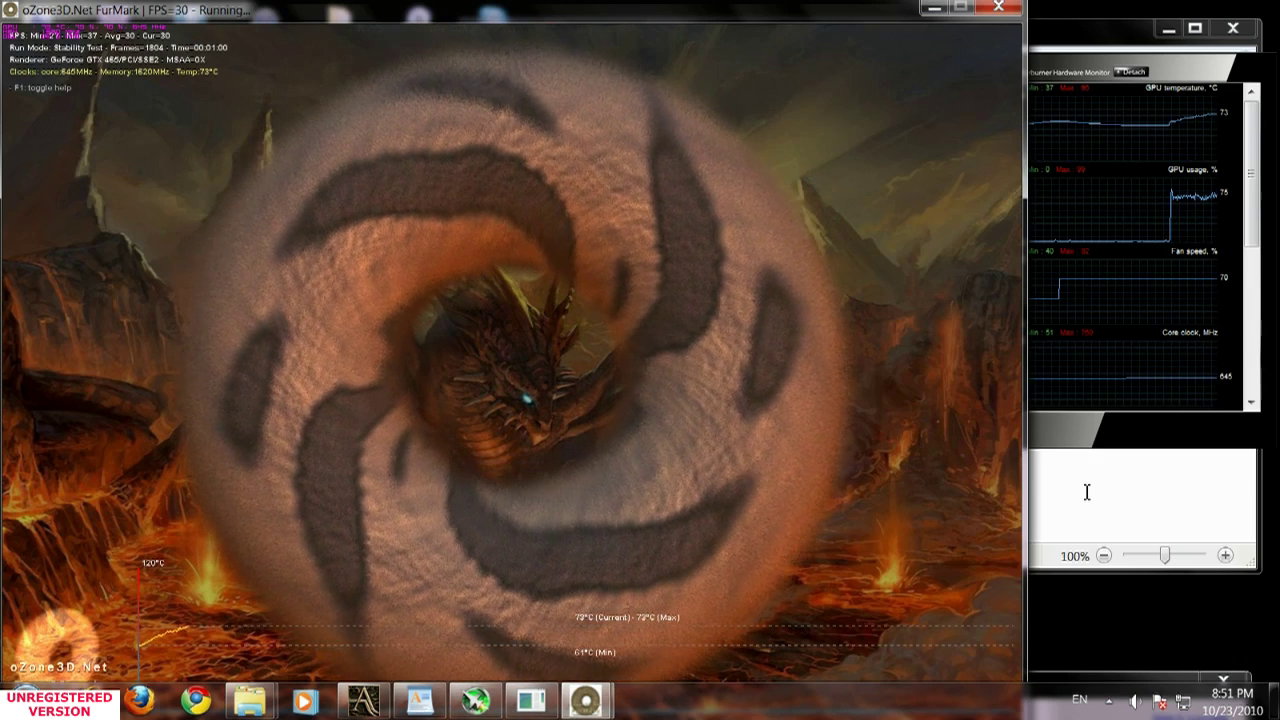
- Stop the running FurMark stability test and rerun it with the core clock set to 665 MHz
{"action": "left_click", "coordinate": [1086, 491]}
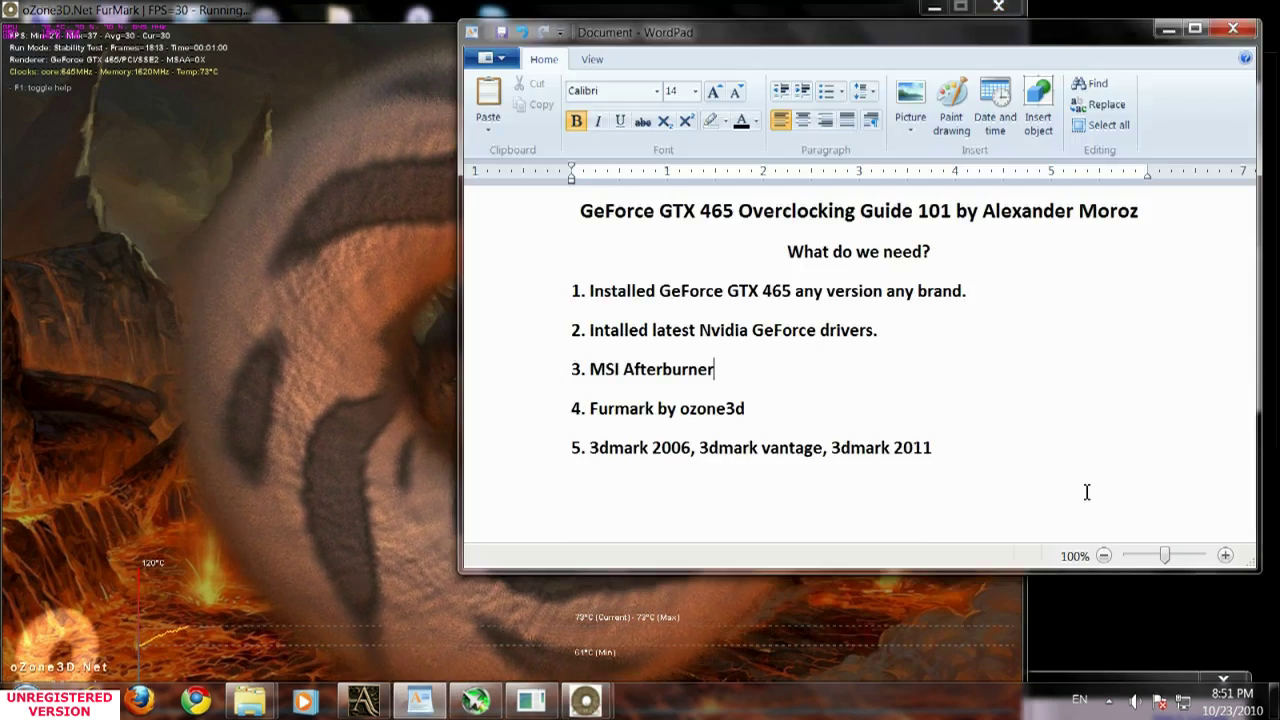
{"action": "left_click", "coordinate": [1168, 29]}
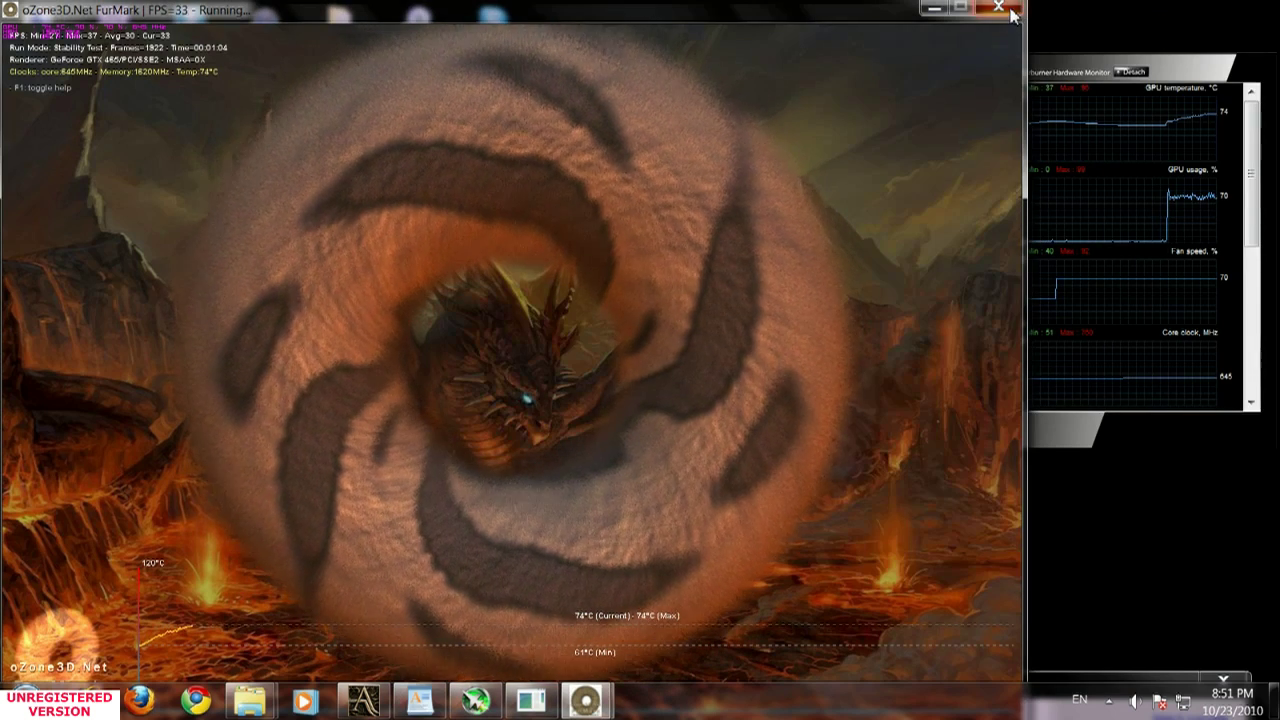
{"action": "key", "text": "Escape"}
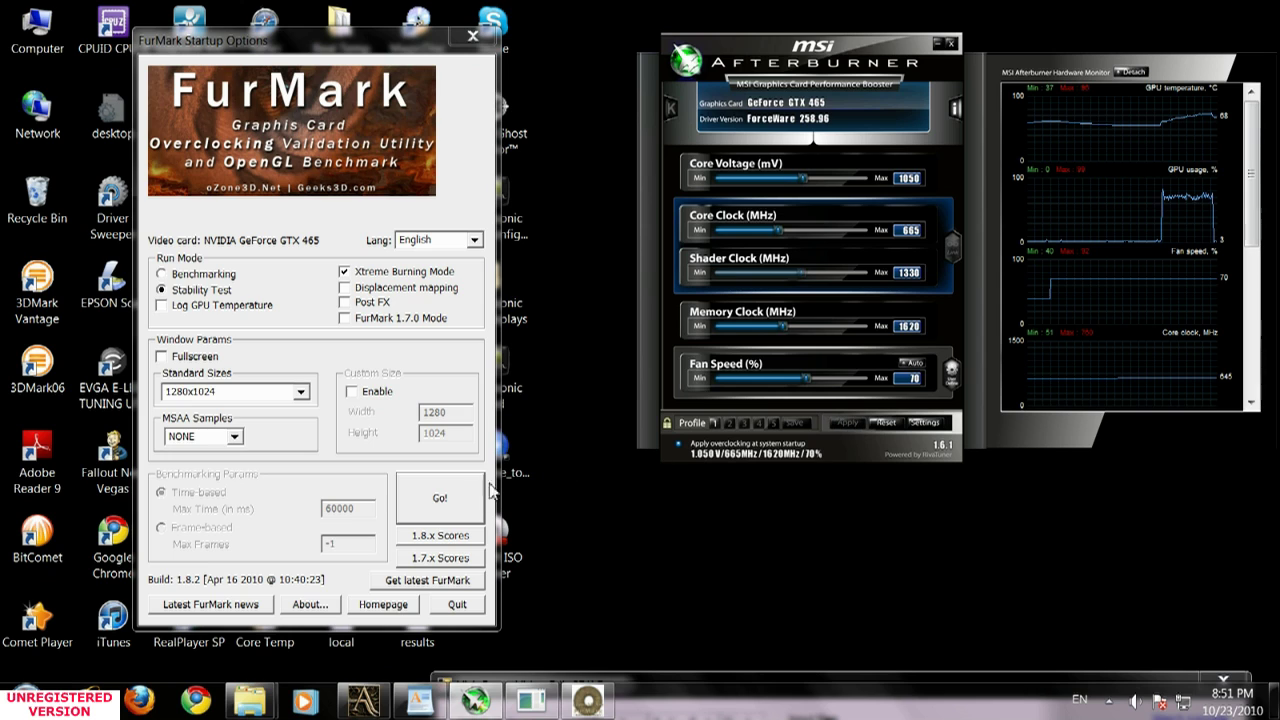
{"action": "left_click", "coordinate": [455, 500]}
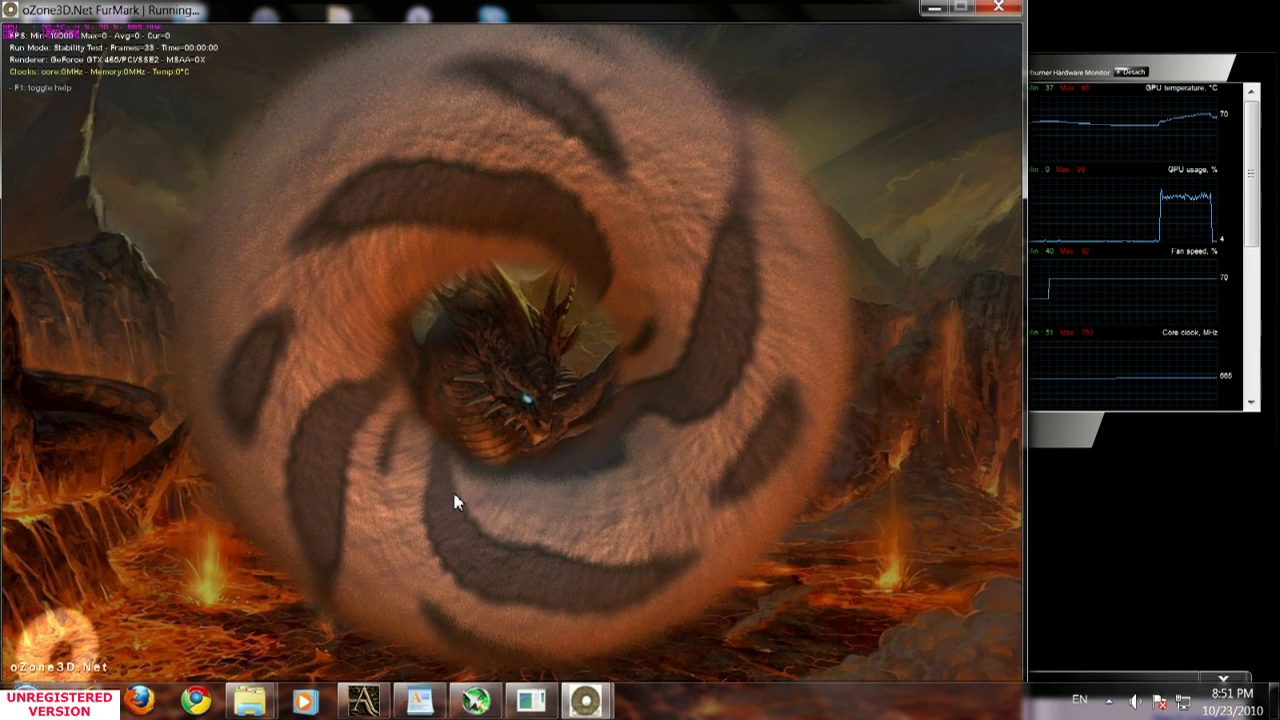